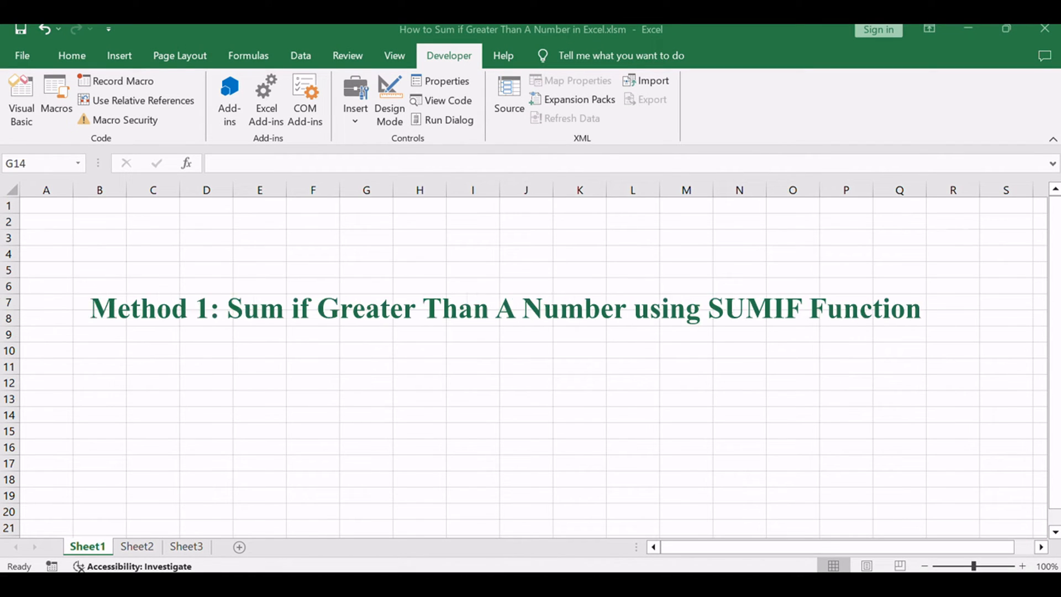
# Open Sheet2 and review the Method 1 SUMIF notes in the text box.
pyautogui.click(197, 493)
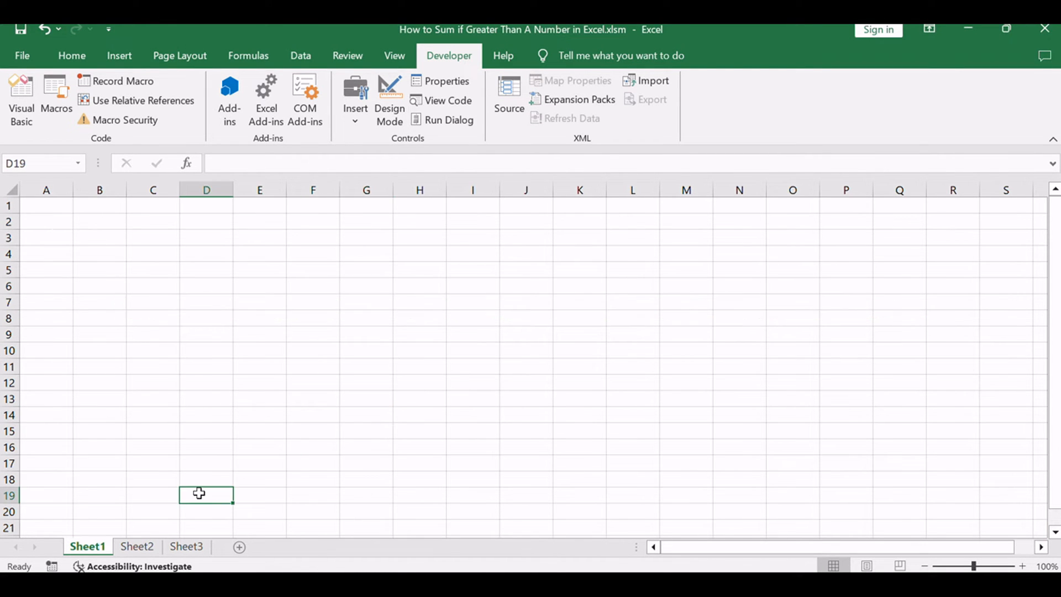
pyautogui.click(138, 547)
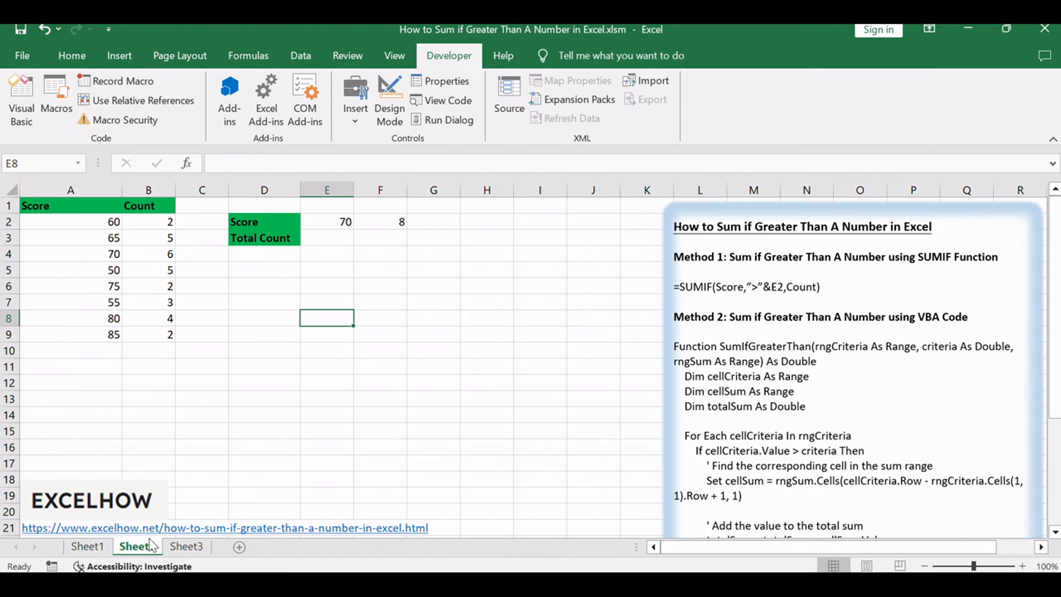
pyautogui.click(871, 255)
pyautogui.doubleClick(940, 256)
pyautogui.click(934, 287)
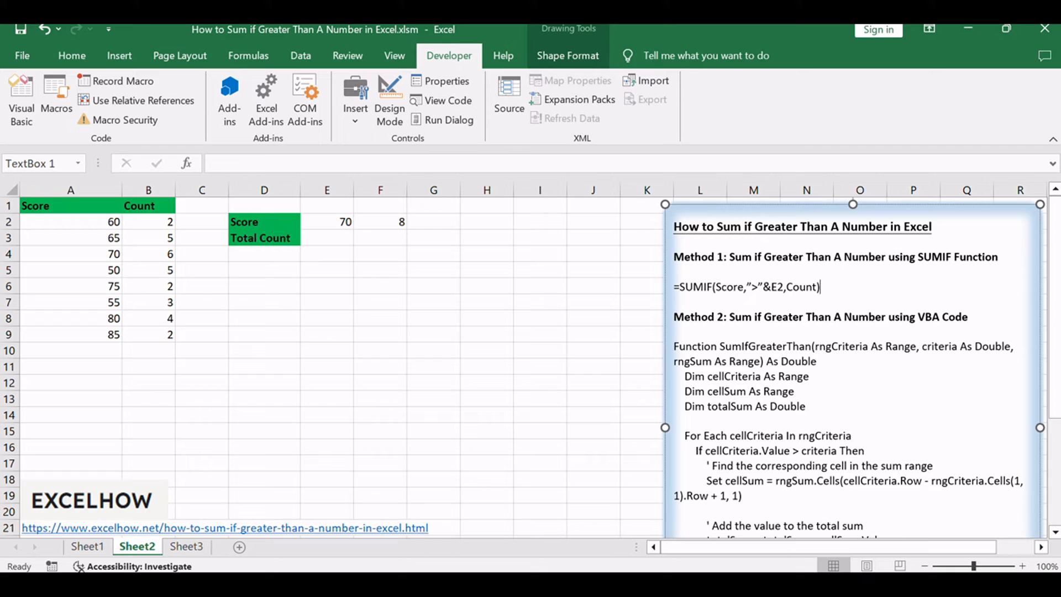
pyautogui.click(201, 433)
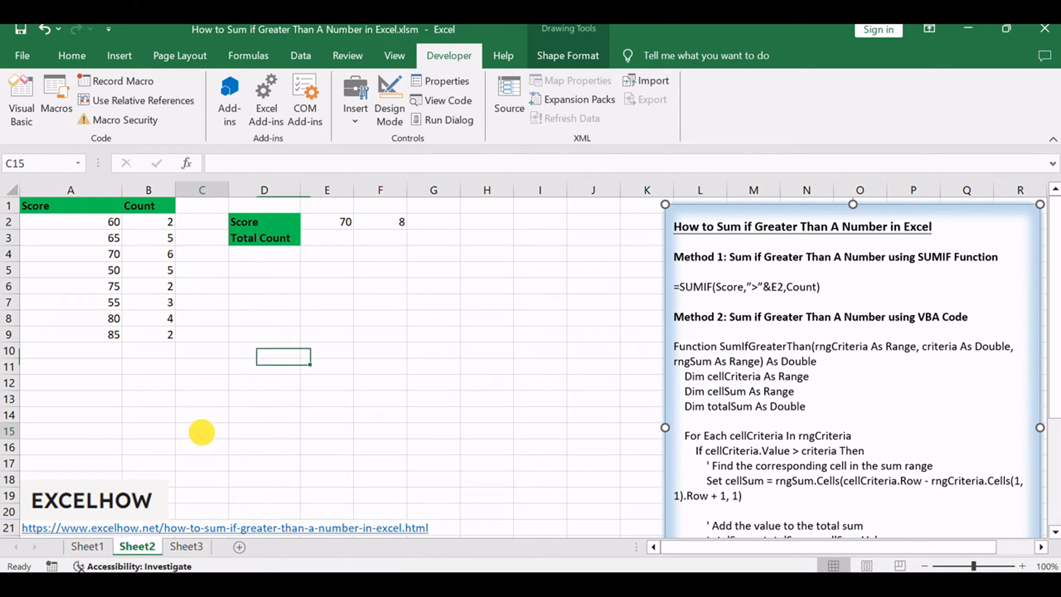
# Examine the Score and Count columns, the Score criterion and Total Count cells, and the SUMIF function in the notes.
pyautogui.moveTo(71, 212); pyautogui.dragTo(139, 332)
pyautogui.click(152, 209)
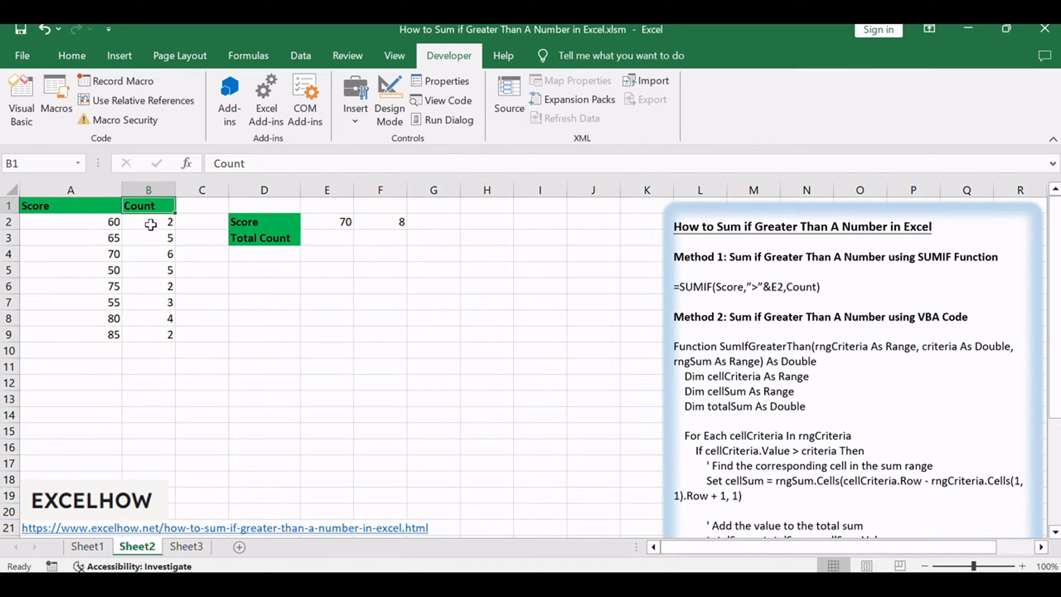
pyautogui.click(164, 285)
pyautogui.moveTo(256, 220); pyautogui.dragTo(278, 244)
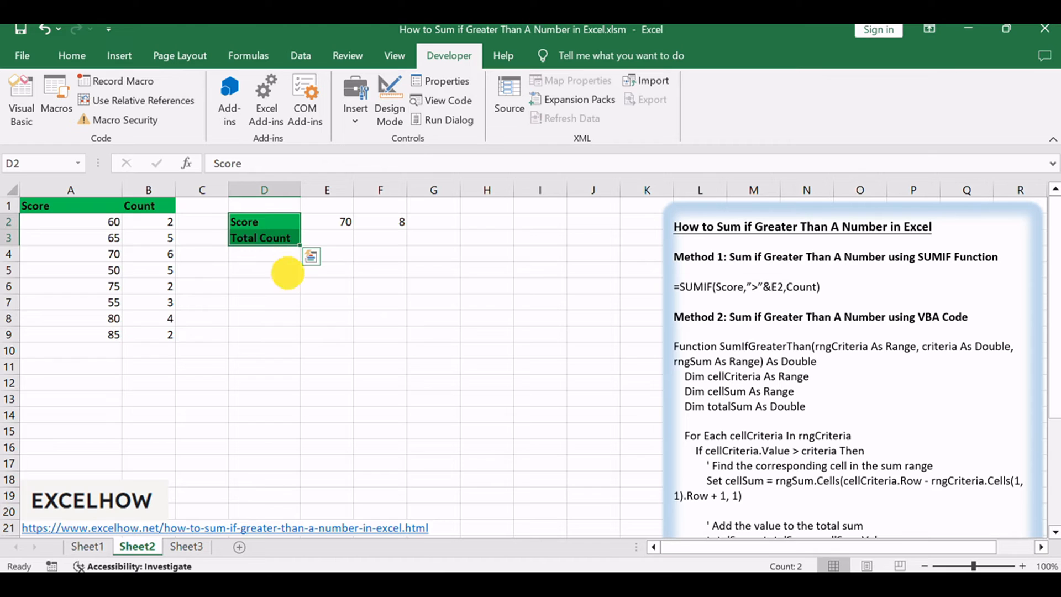
pyautogui.click(284, 273)
pyautogui.click(274, 222)
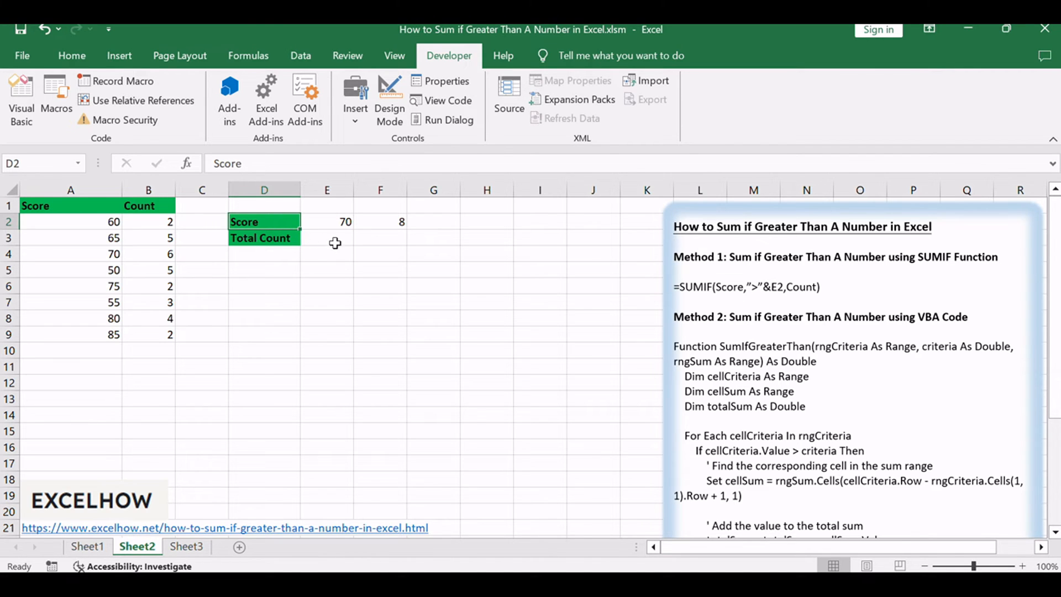
pyautogui.click(332, 221)
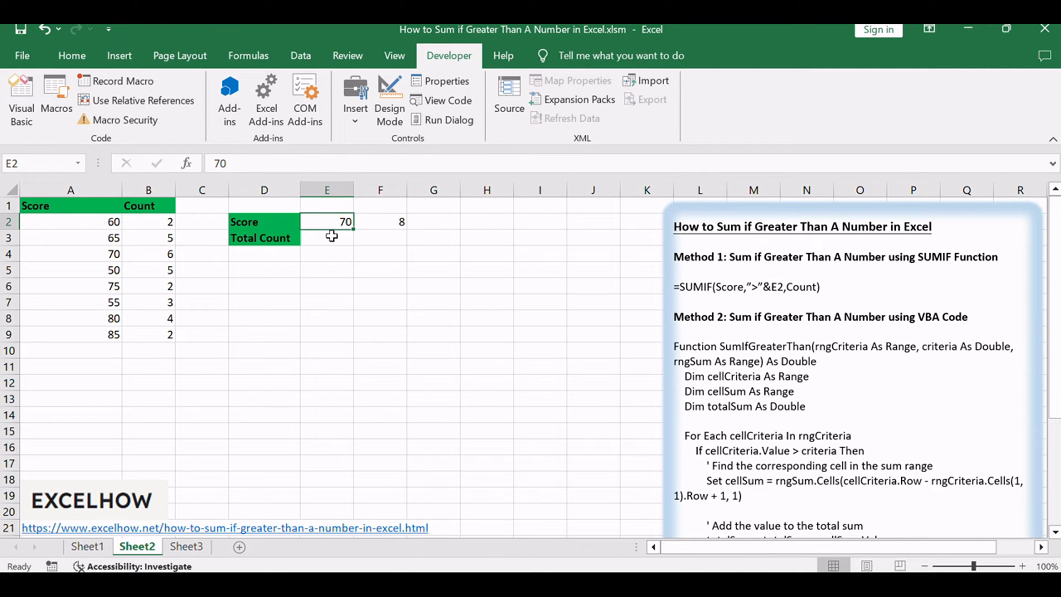
pyautogui.click(307, 298)
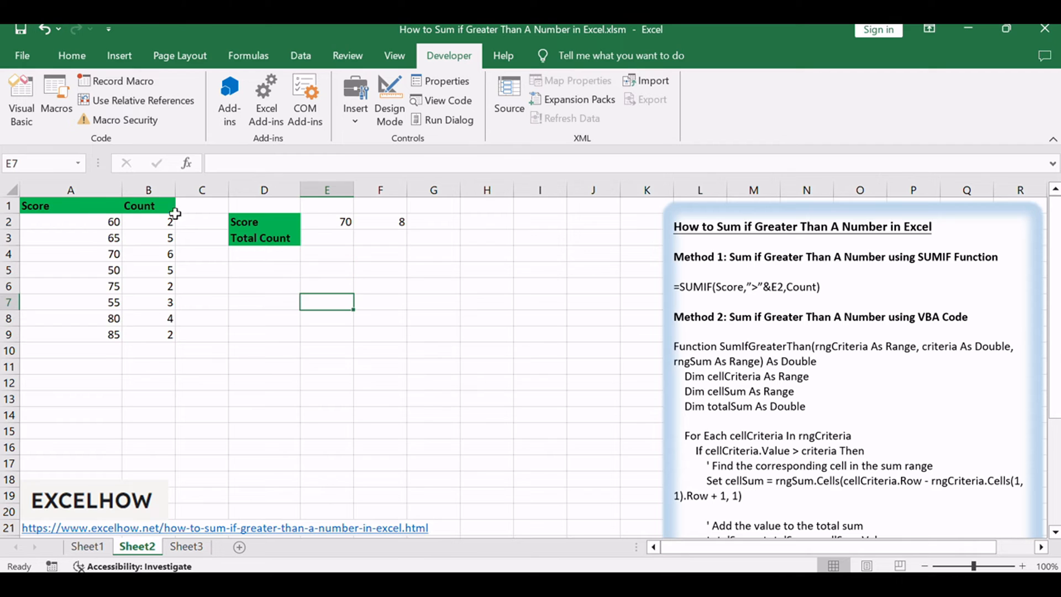
pyautogui.click(158, 205)
pyautogui.click(154, 331)
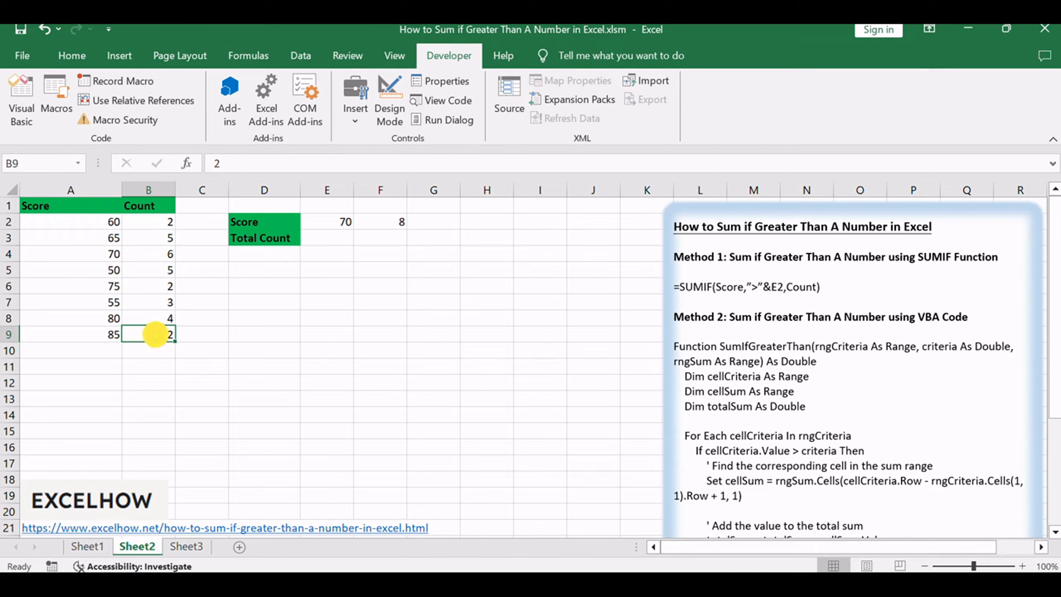
pyautogui.click(97, 208)
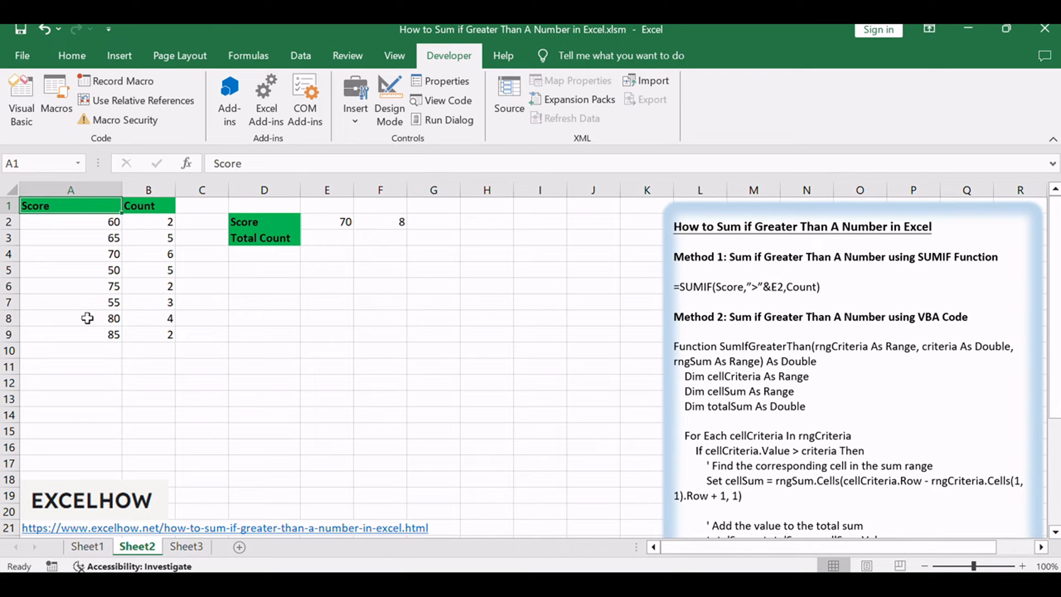
pyautogui.click(160, 190)
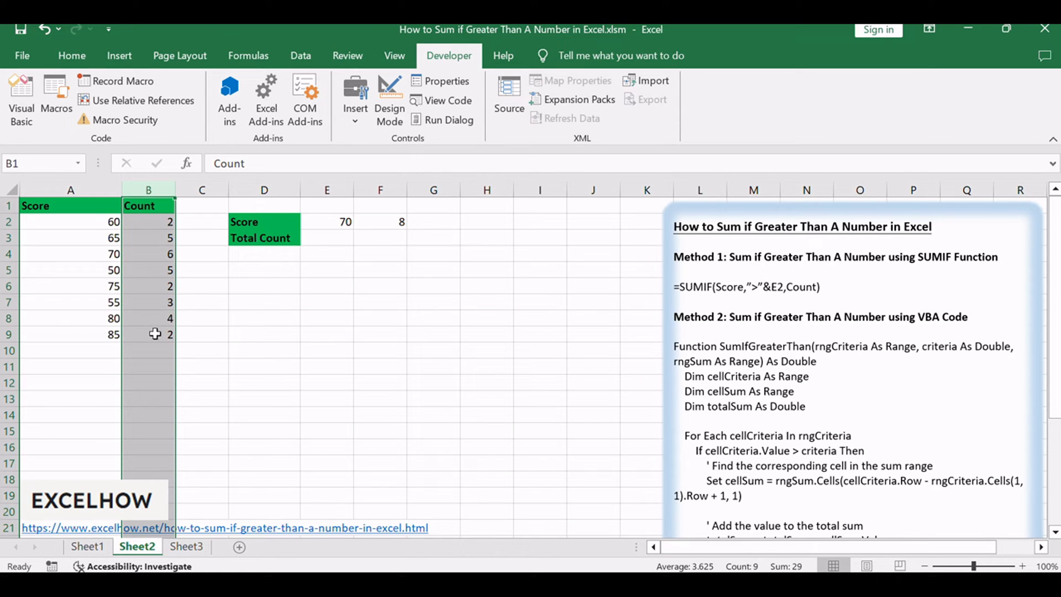
pyautogui.click(360, 331)
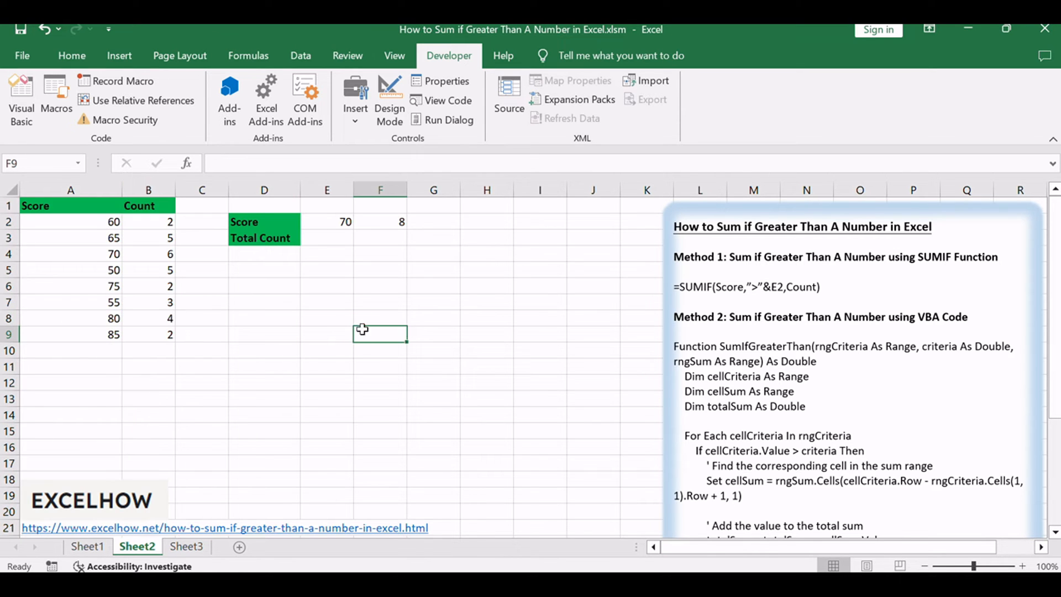
pyautogui.click(697, 288)
pyautogui.doubleClick(696, 287)
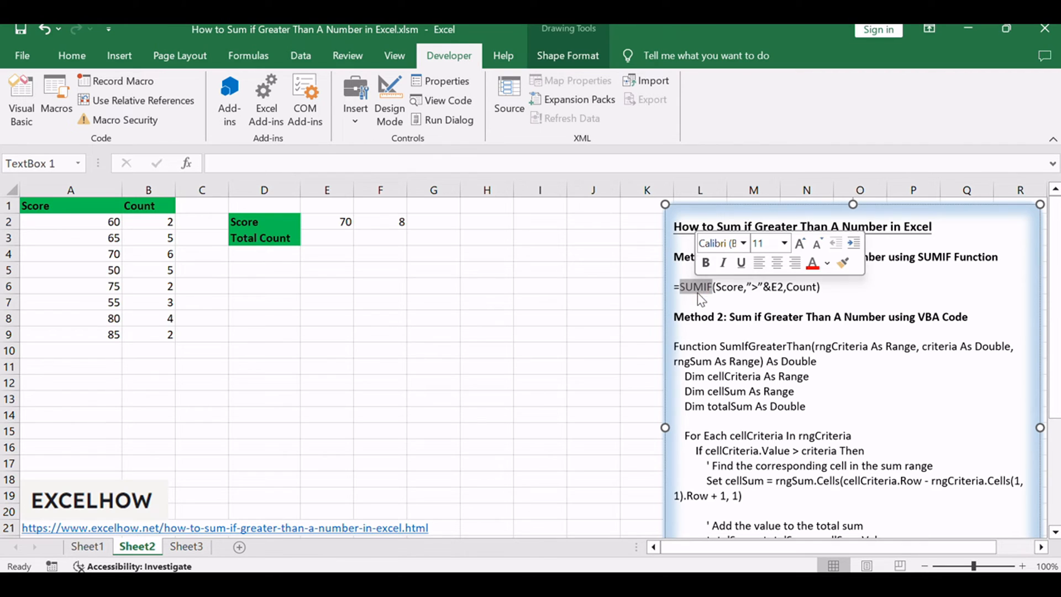
pyautogui.click(372, 303)
# Define the name Score for the range A2:A9.
pyautogui.moveTo(97, 222); pyautogui.dragTo(76, 331)
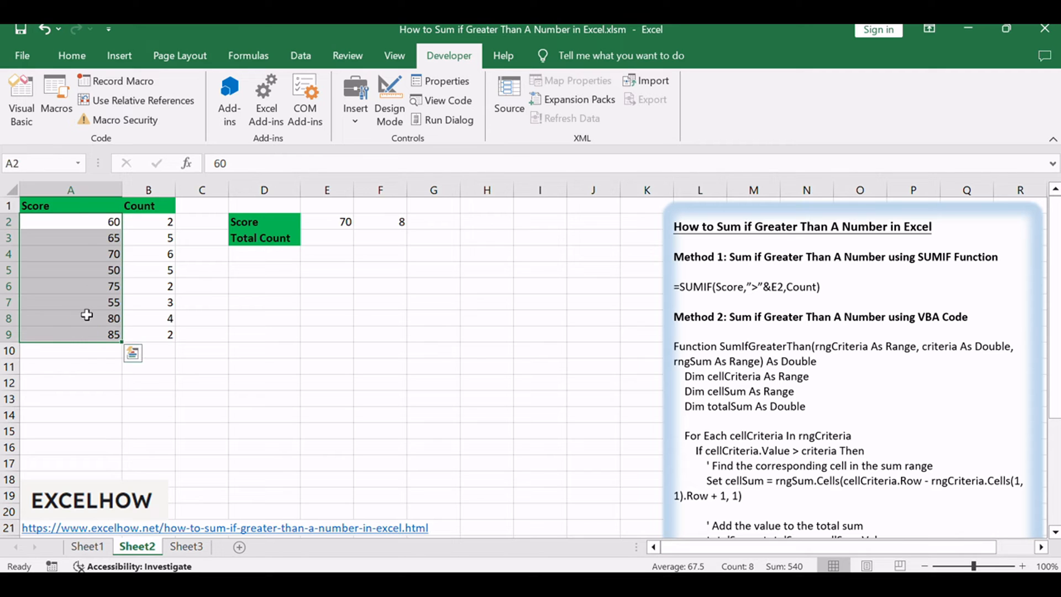
pyautogui.click(39, 164)
pyautogui.write('Score')
pyautogui.press('Return')
pyautogui.hotkey('alt', 'F11')
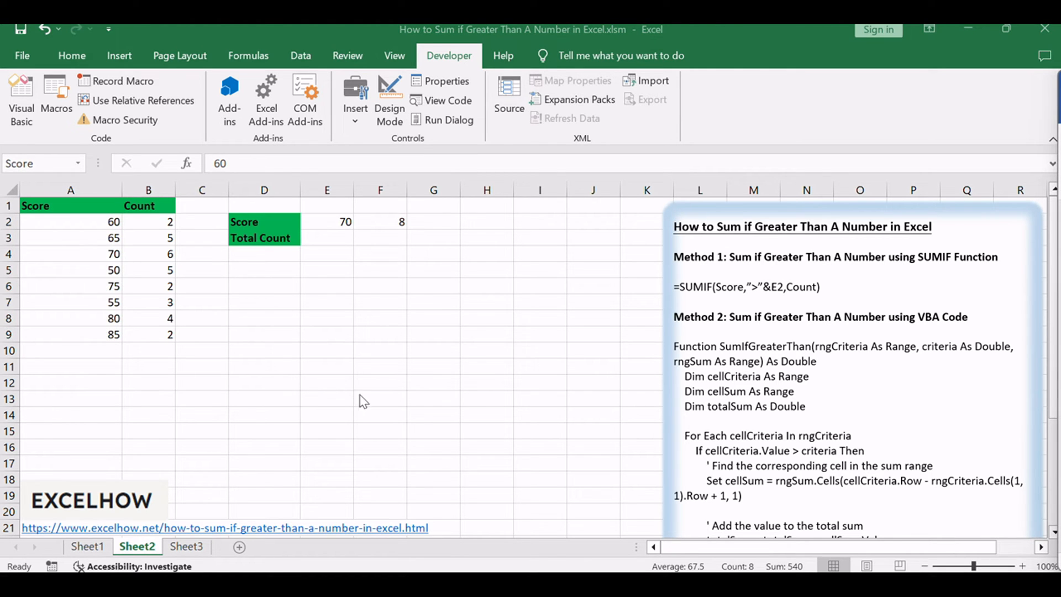
pyautogui.hotkey('alt', 'F11')
# Define the name Count for the range B2:B9.
pyautogui.click(158, 222)
pyautogui.moveTo(158, 221); pyautogui.dragTo(157, 333)
pyautogui.click(43, 163)
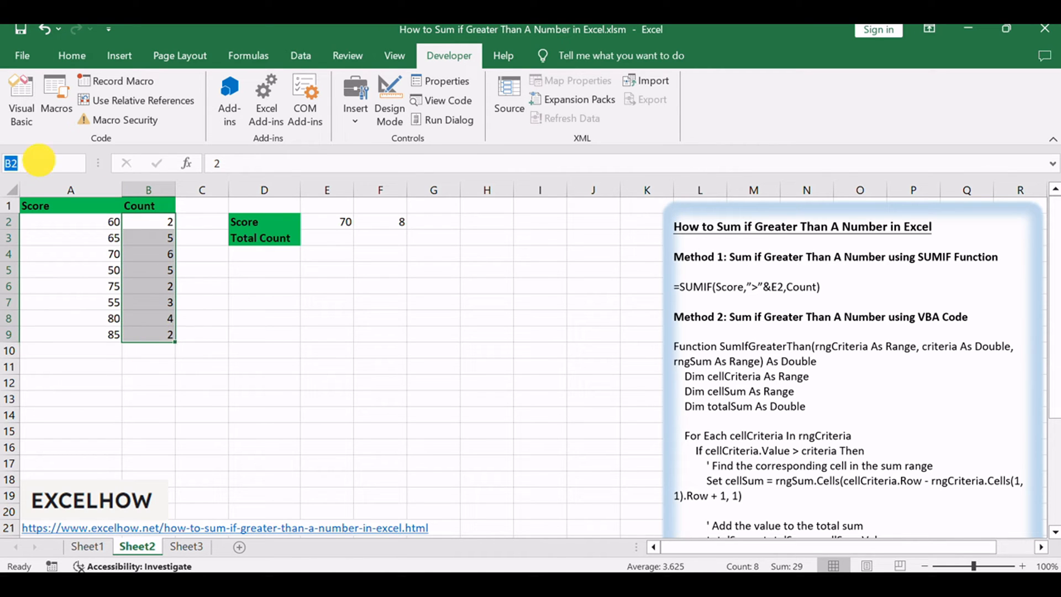
pyautogui.write('Count')
pyautogui.press('Return')
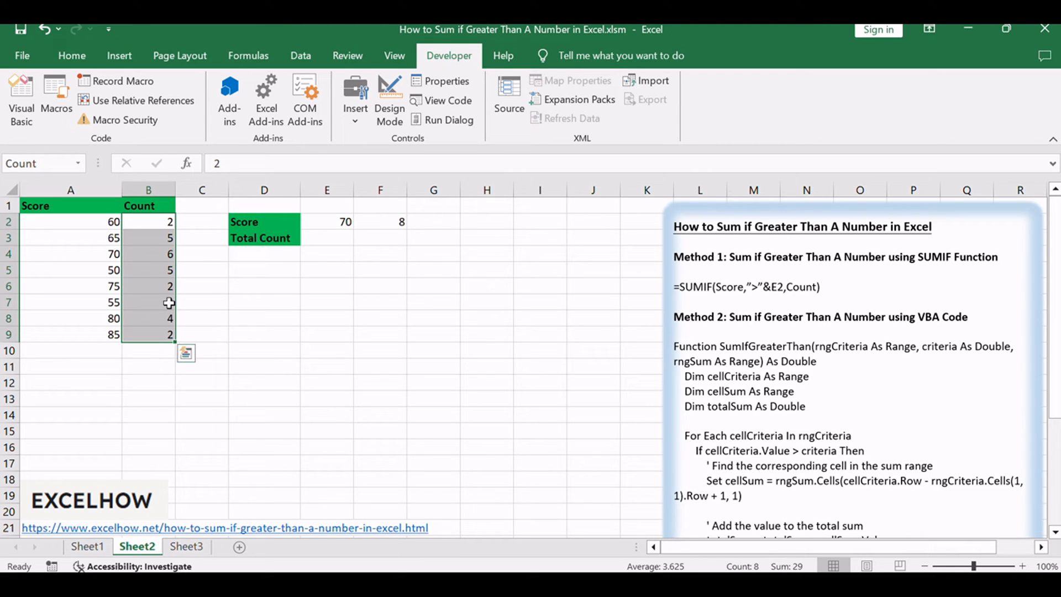
# Check the two named ranges, A2:A9 and B2:B9, by selecting each one.
pyautogui.click(96, 220)
pyautogui.moveTo(97, 219); pyautogui.dragTo(90, 332)
pyautogui.moveTo(157, 222); pyautogui.dragTo(152, 332)
pyautogui.click(257, 334)
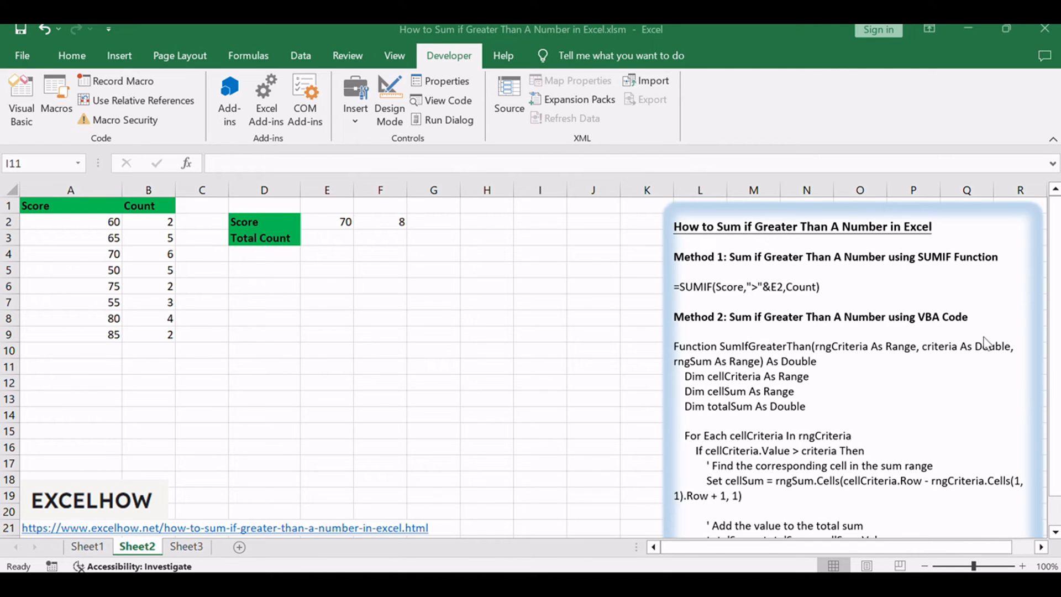
# Enter the formula =SUMIF(Score,">"&E2,Count) in the Total Count cell E3.
pyautogui.doubleClick(336, 239)
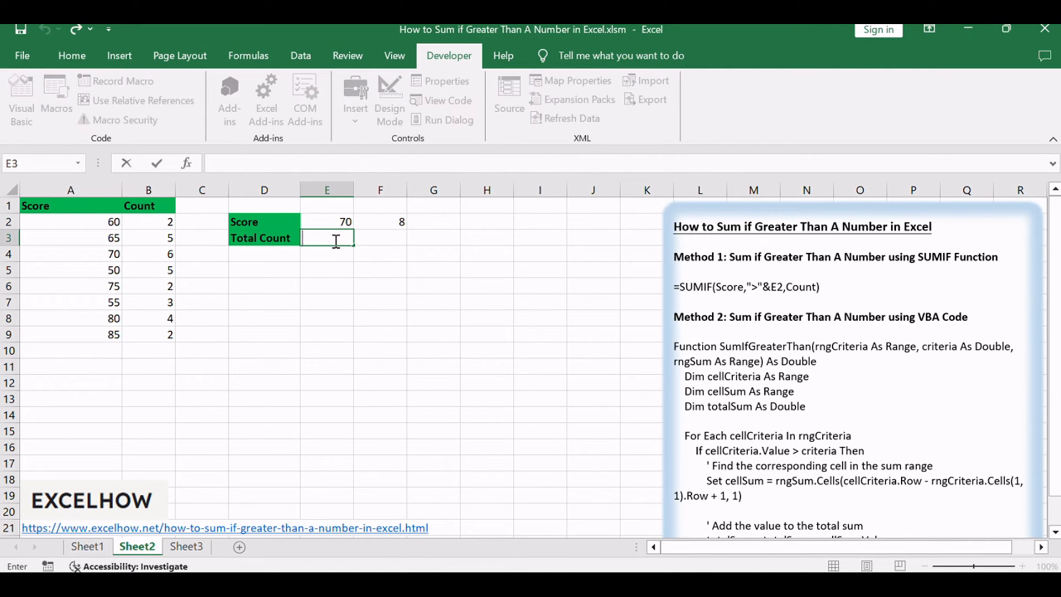
pyautogui.write('=')
pyautogui.press('BackSpace')
pyautogui.write('=SUMIF(Score,">"&E2,Count)')
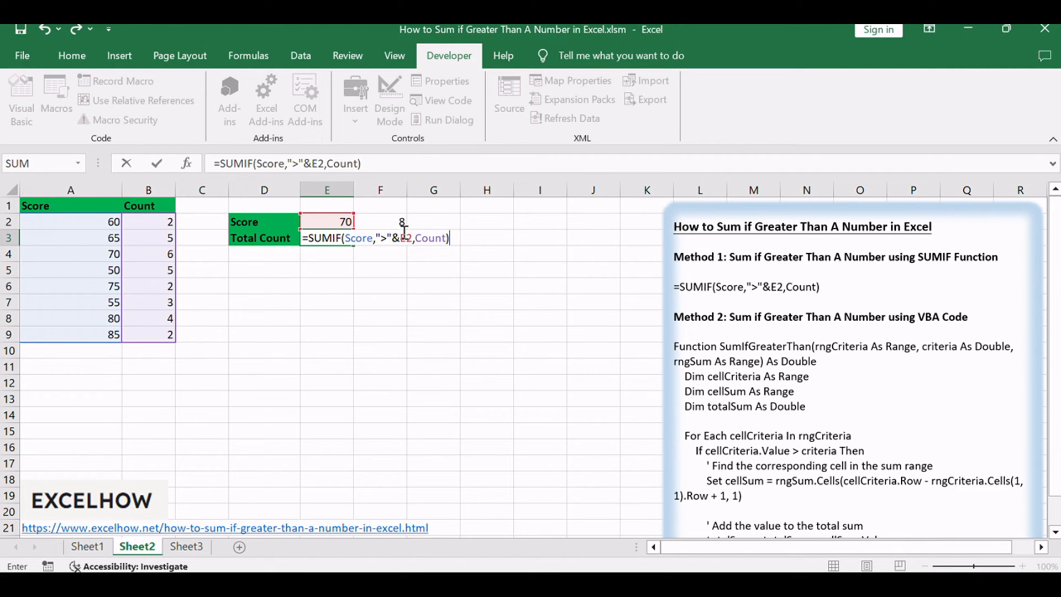
pyautogui.click(444, 166)
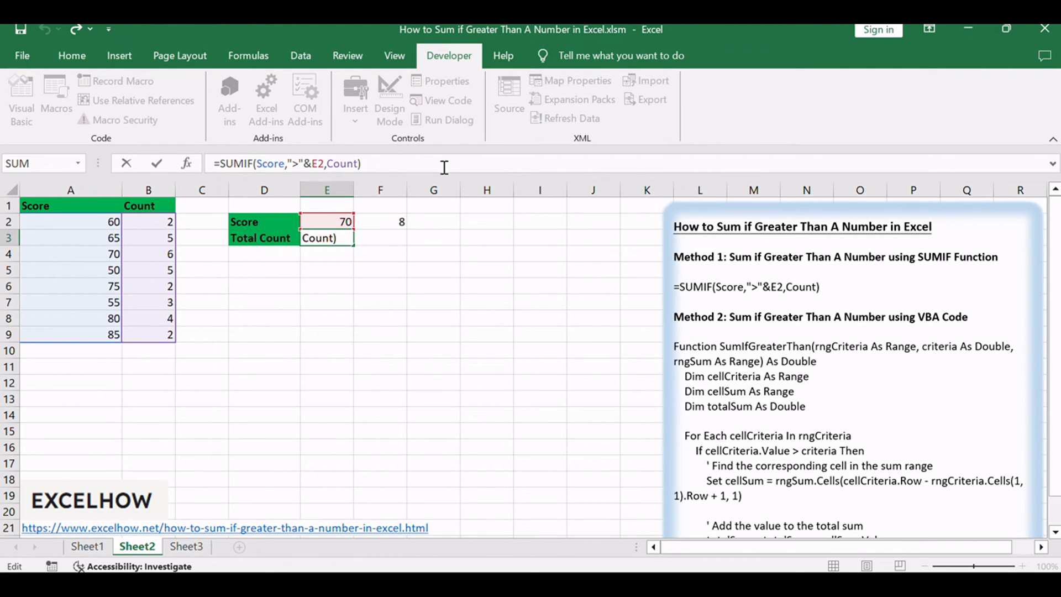
pyautogui.press('Return')
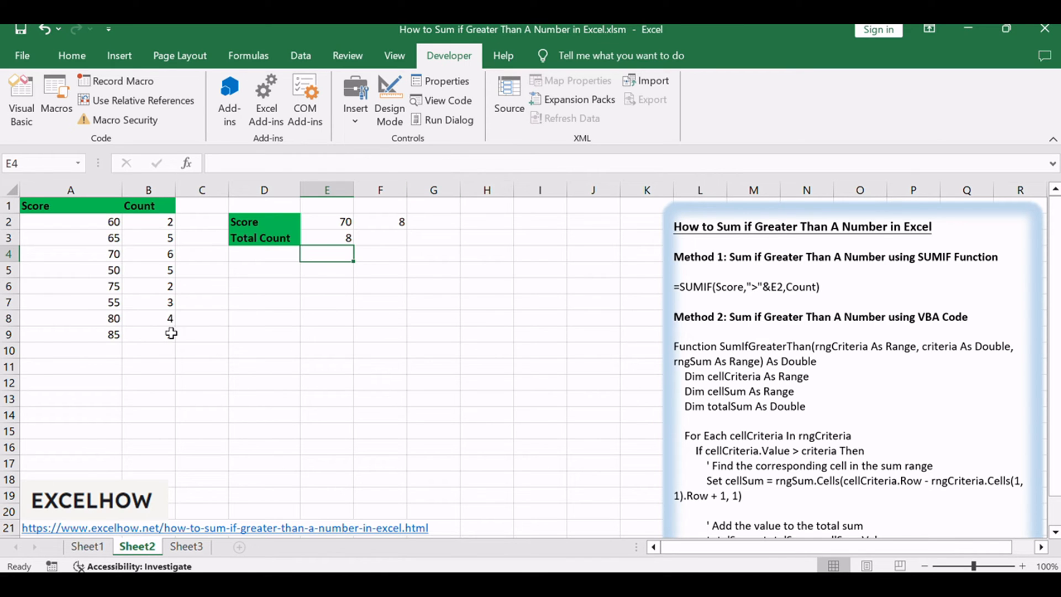
# Examine the scores greater than 70 in column A and their matching counts in column B.
pyautogui.click(48, 288)
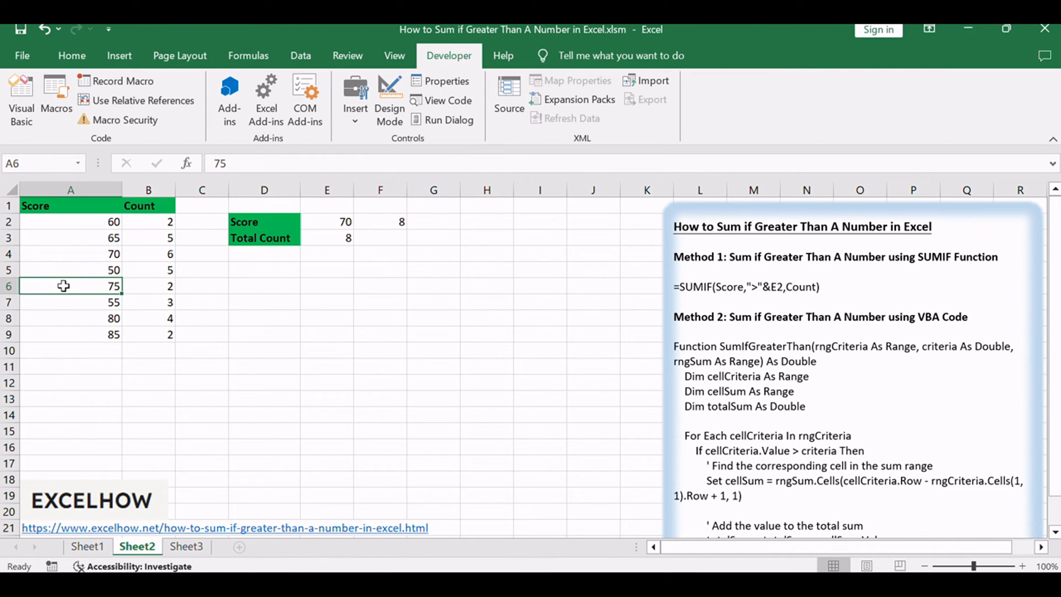
pyautogui.click(76, 319)
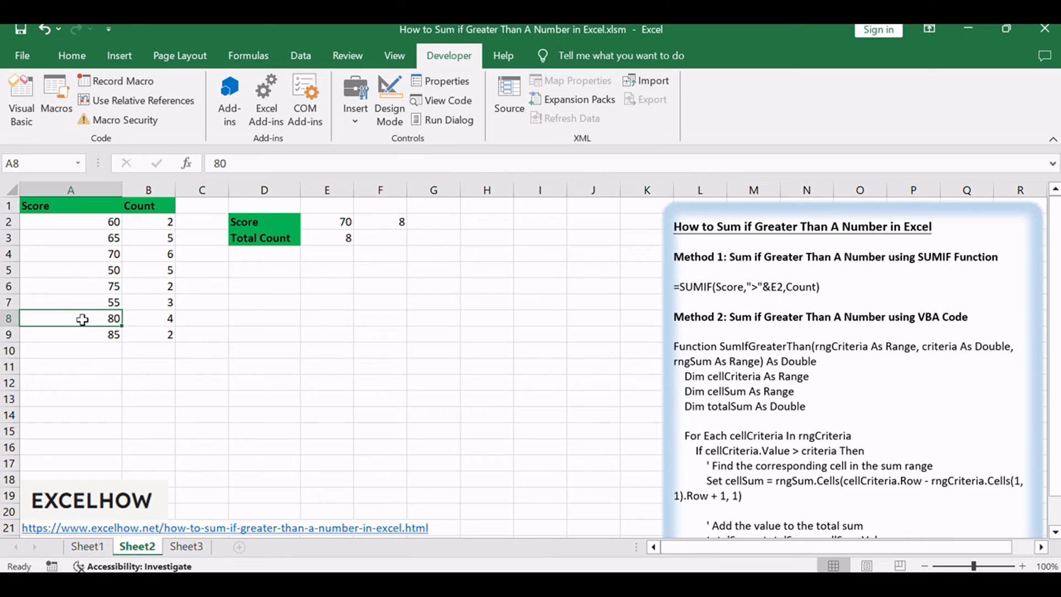
pyautogui.click(91, 334)
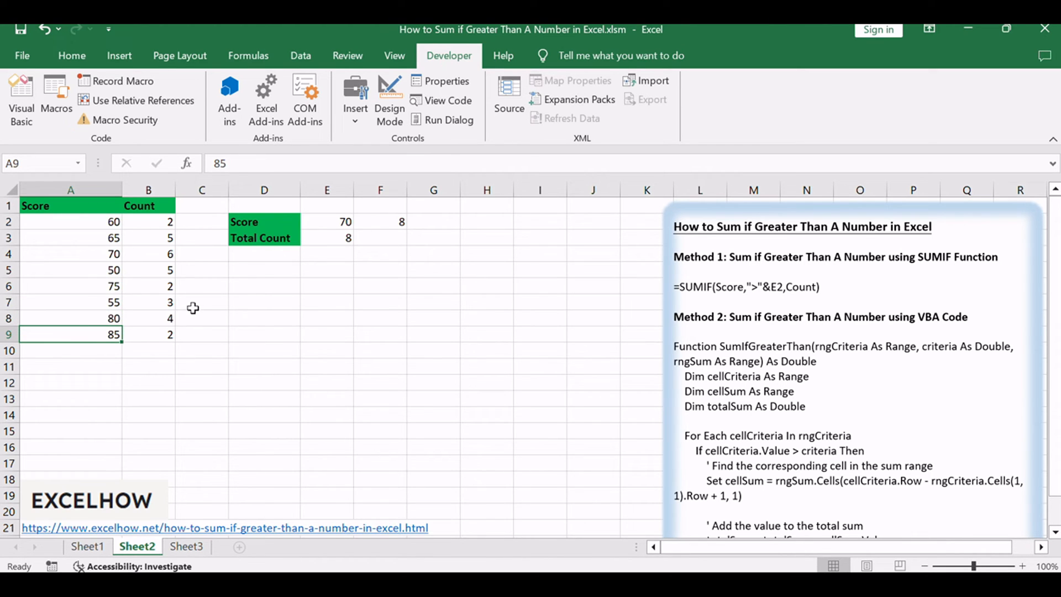
pyautogui.click(166, 286)
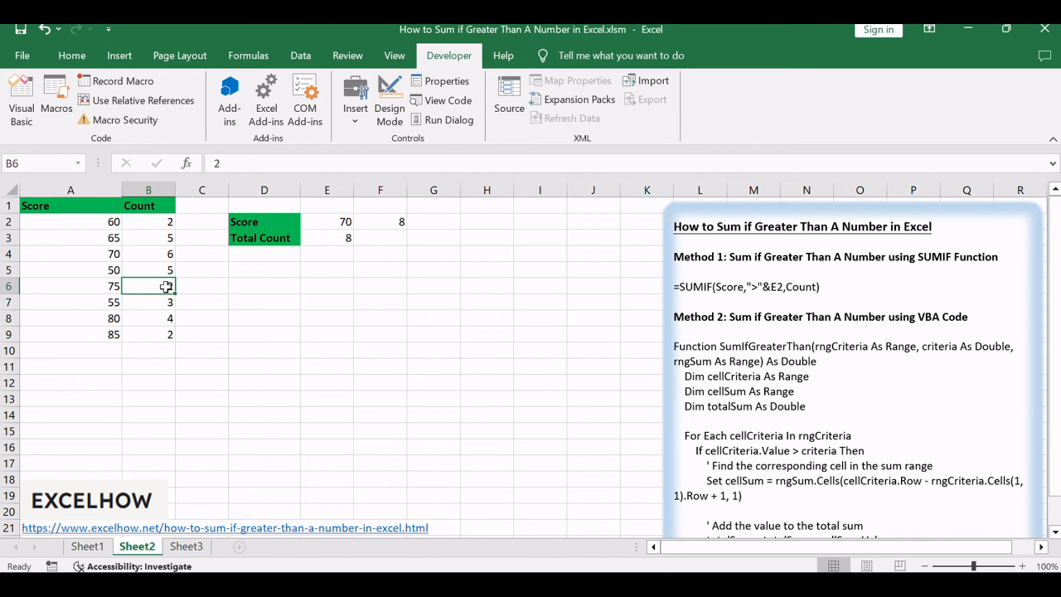
pyautogui.click(166, 318)
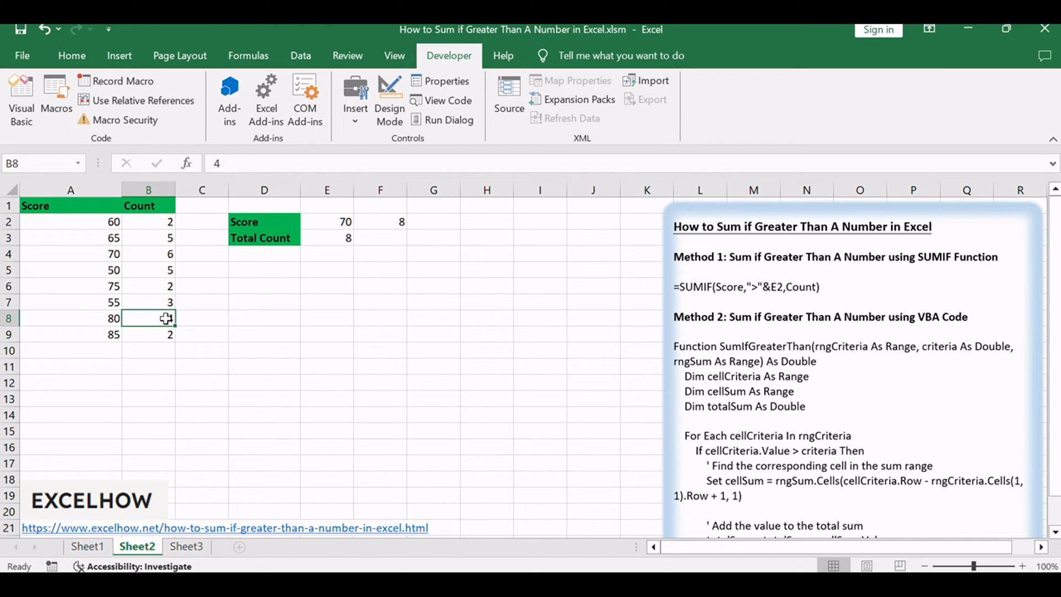
pyautogui.click(166, 334)
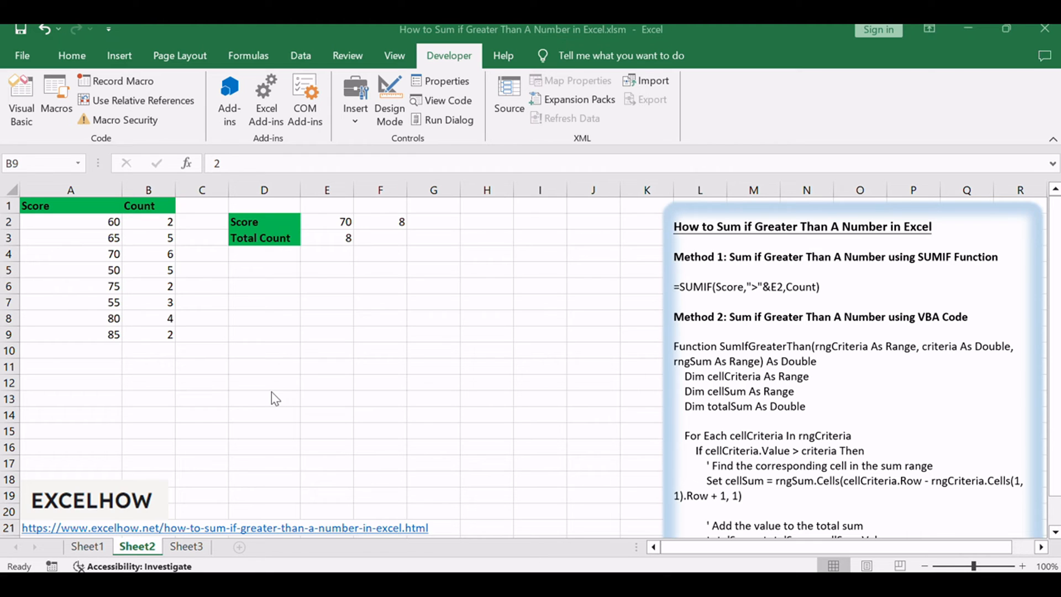
pyautogui.moveTo(160, 224); pyautogui.dragTo(152, 335)
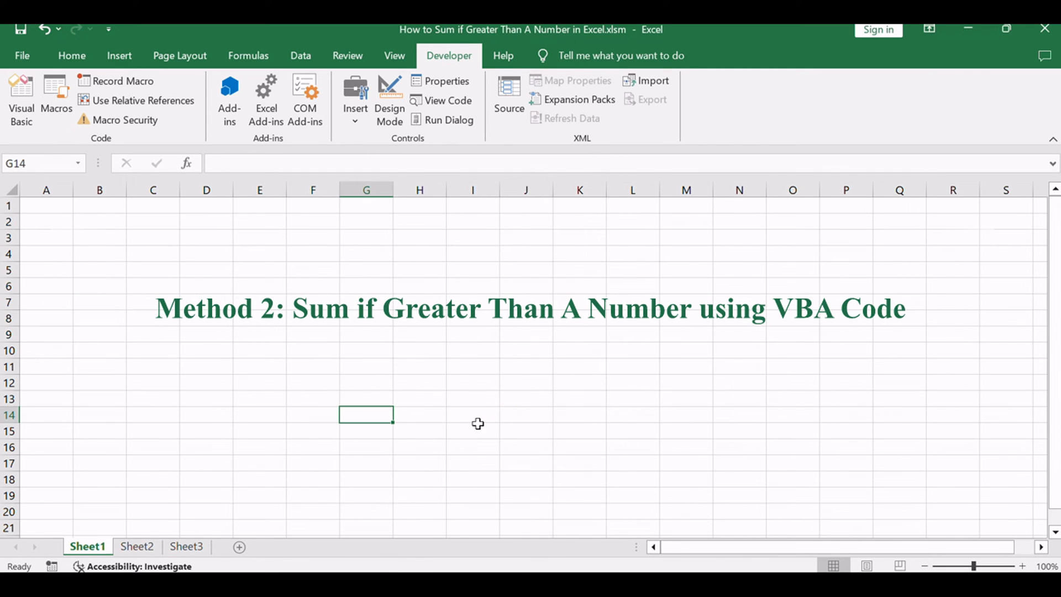
# Return to Sheet2 and review the Method 2 VBA code notes.
pyautogui.click(140, 550)
pyautogui.doubleClick(934, 317)
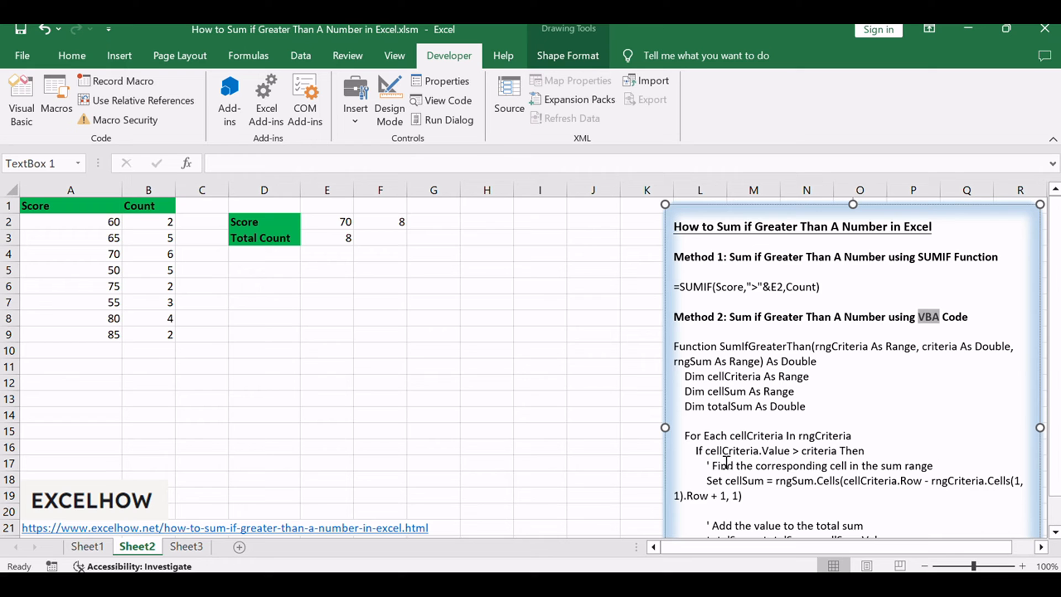
pyautogui.click(340, 400)
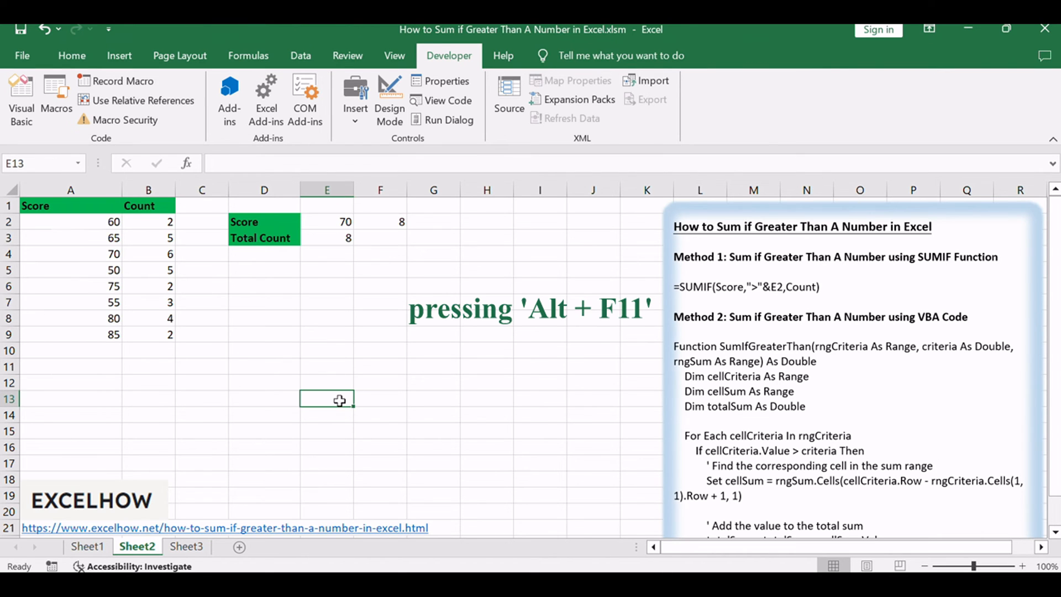
# In the Visual Basic editor, insert a new module and add the SumIfGreaterThan function code with rngCriteria, criteria and rngSum arguments.
pyautogui.hotkey('alt', 'F11')
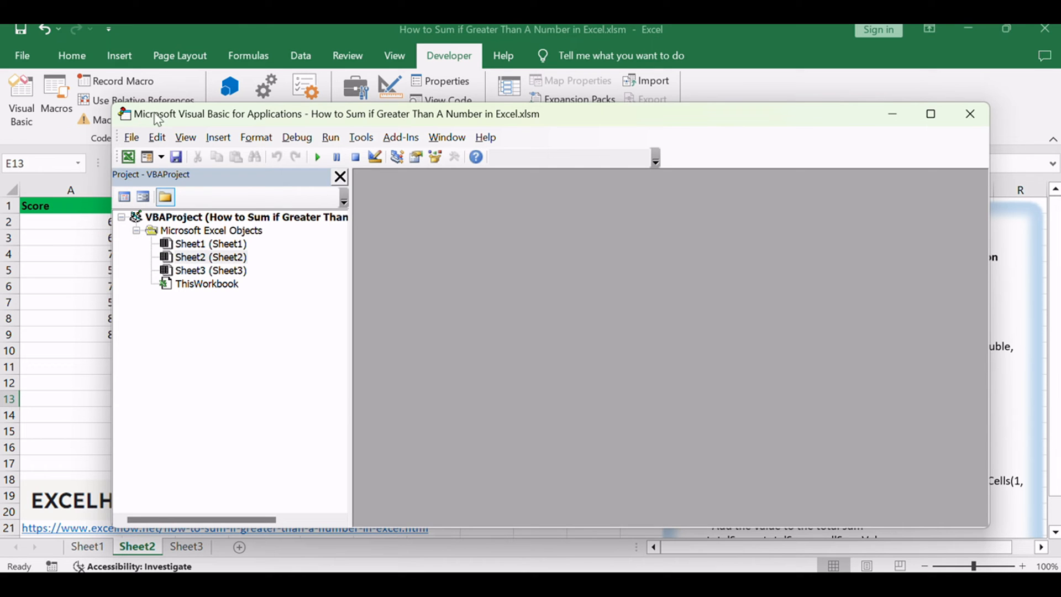
pyautogui.click(220, 138)
pyautogui.click(245, 194)
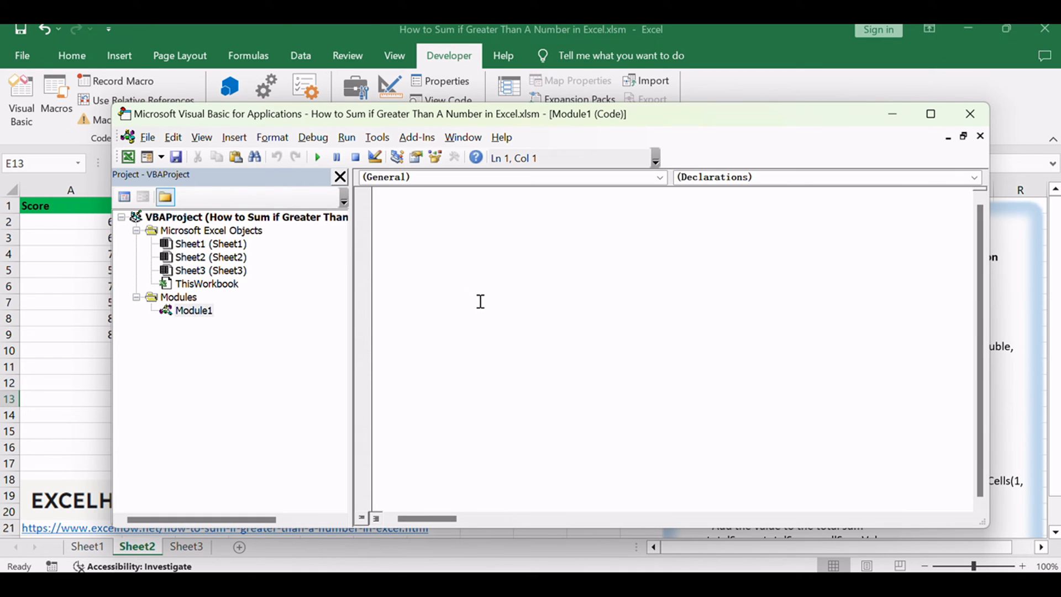
pyautogui.write("Function SumIfGreaterThan(rngCriteria As Range, criteria As Double, rngSum As Range) As Double     Dim cellCriteria As Range     Dim cellSum As Range     Dim totalSum As Double      For Each cellCriteria In rngCriteria         If cellCriteria.Value > criteria Then             ' Find the corresponding cell in the sum range             Set cellSum = rngSum.Cells(cellCriteria.Row - rngCriteria.Cells(1, 1).Row + 1, 1)              ' Add the value to the total sum             totalSum = totalSum + cellSum.Value         End If     Next cellCriteria      SumIfGreaterThan = totalSum End Function")
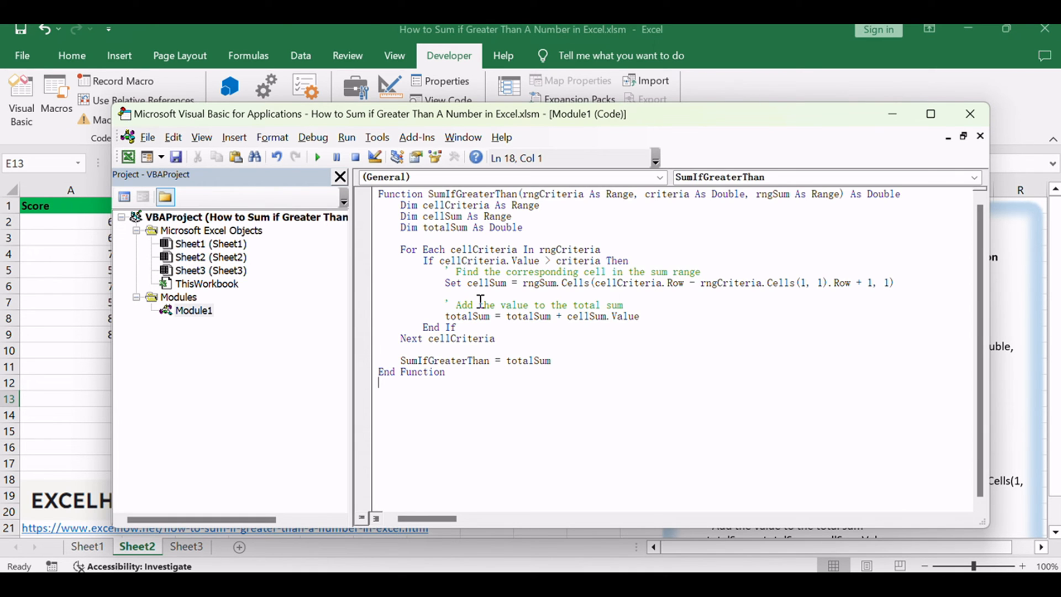
# Examine the SumIfGreaterThan function name and its rngCriteria, criteria and rngSum arguments in the module code.
pyautogui.doubleClick(451, 205)
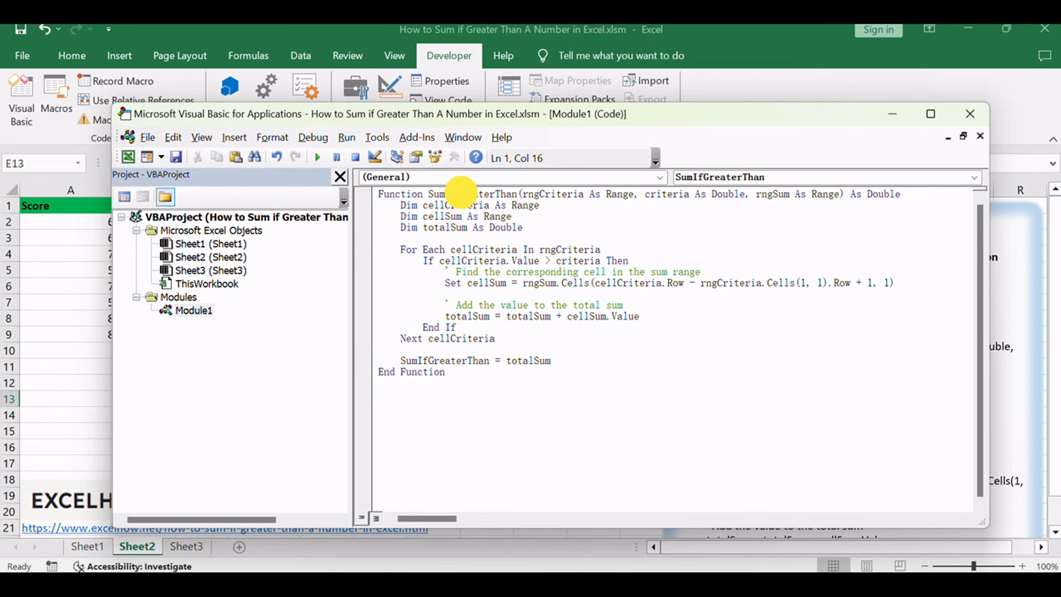
pyautogui.doubleClick(470, 194)
pyautogui.click(564, 352)
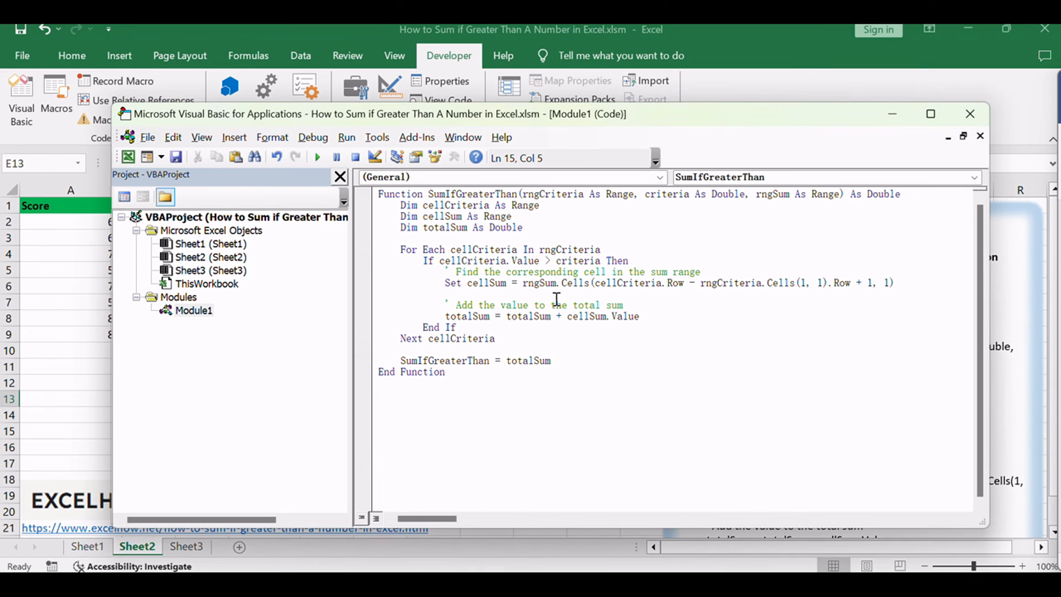
pyautogui.doubleClick(467, 194)
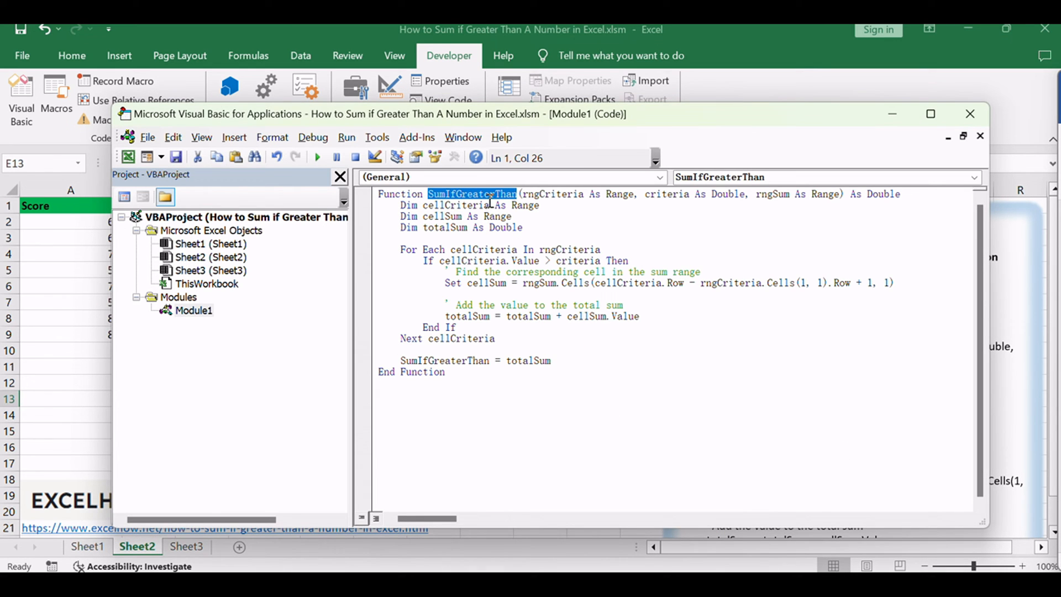
pyautogui.doubleClick(561, 196)
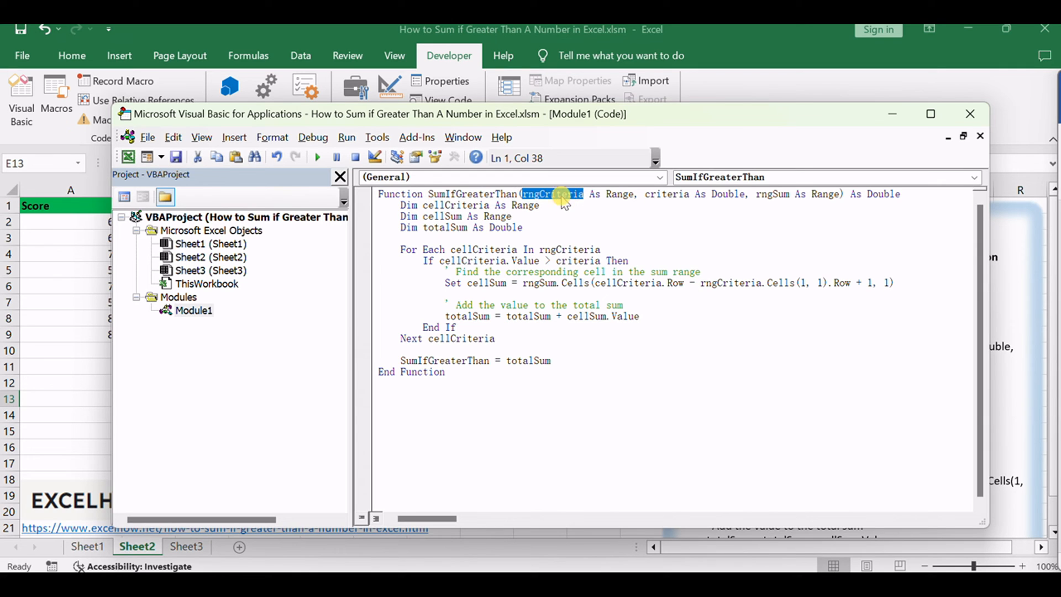
pyautogui.doubleClick(675, 195)
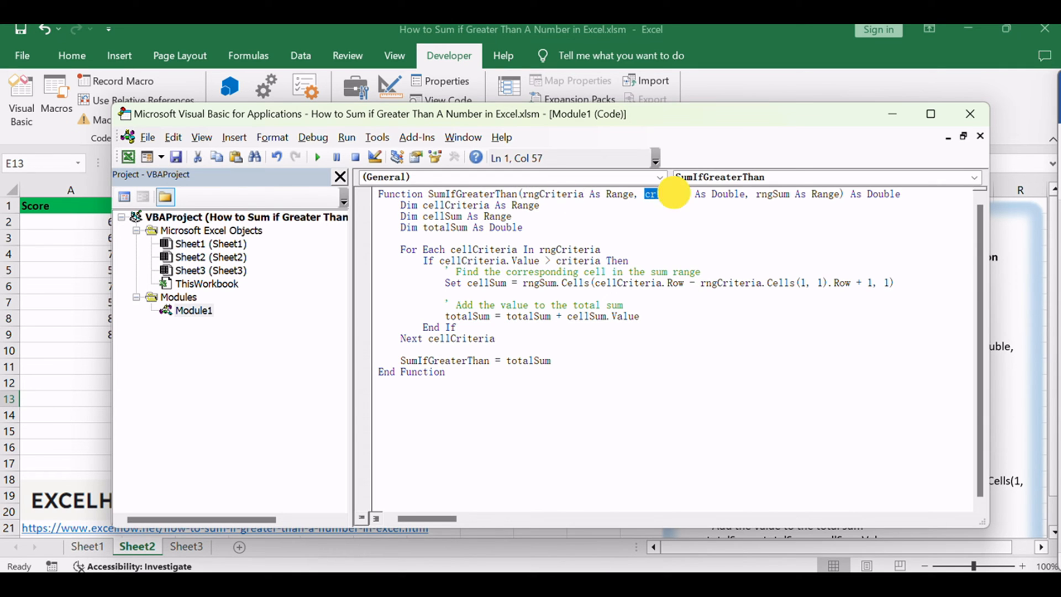
pyautogui.doubleClick(775, 195)
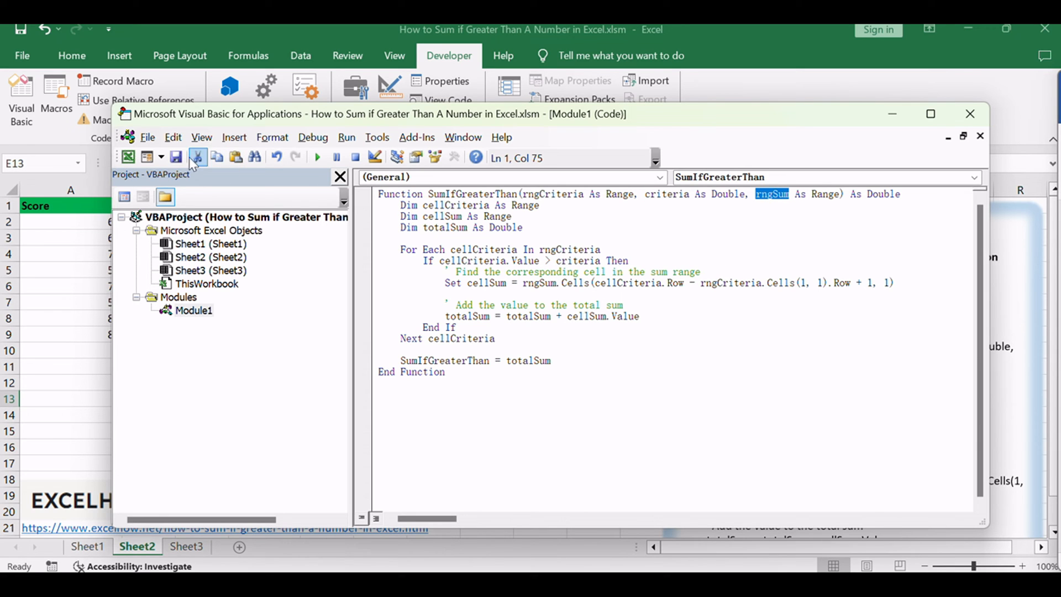
# Close the Visual Basic editor and review the Count range B2:B9 and the Score range A2:A9 on Sheet2.
pyautogui.click(971, 114)
pyautogui.click(416, 313)
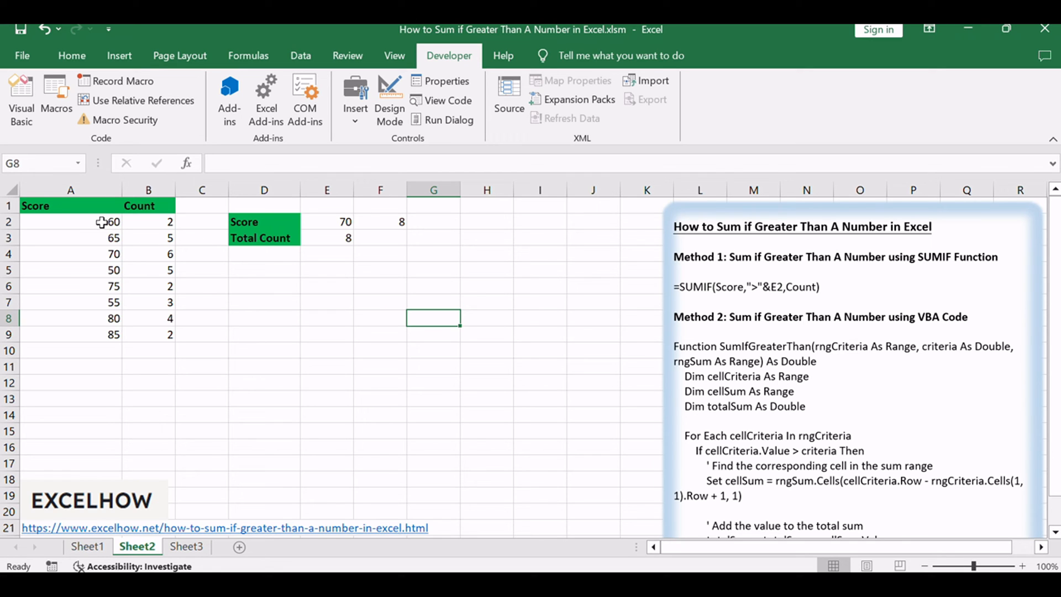
pyautogui.moveTo(146, 223); pyautogui.dragTo(143, 336)
pyautogui.click(201, 252)
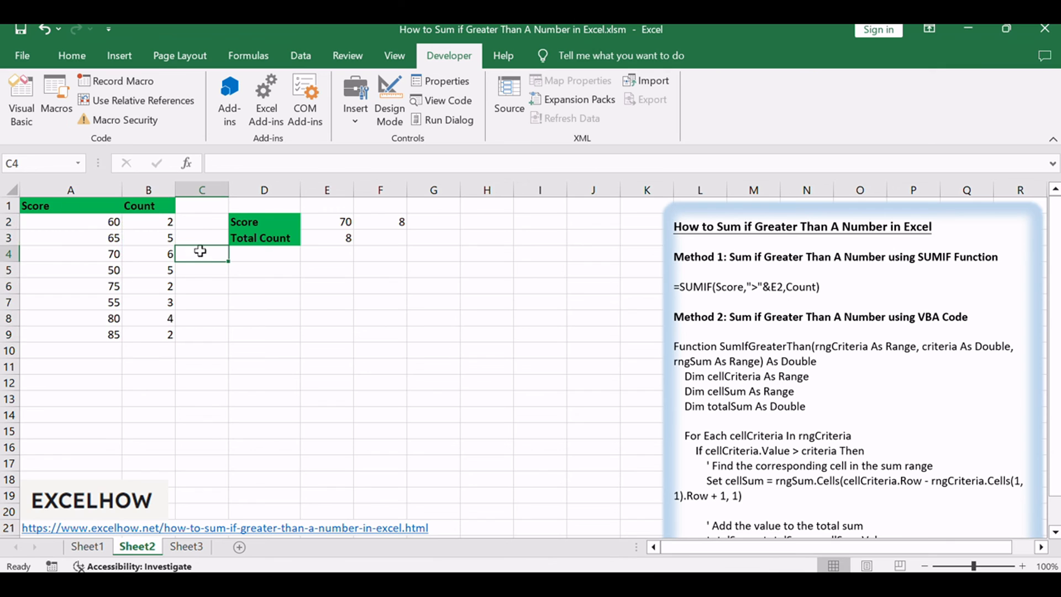
pyautogui.moveTo(103, 225); pyautogui.dragTo(85, 334)
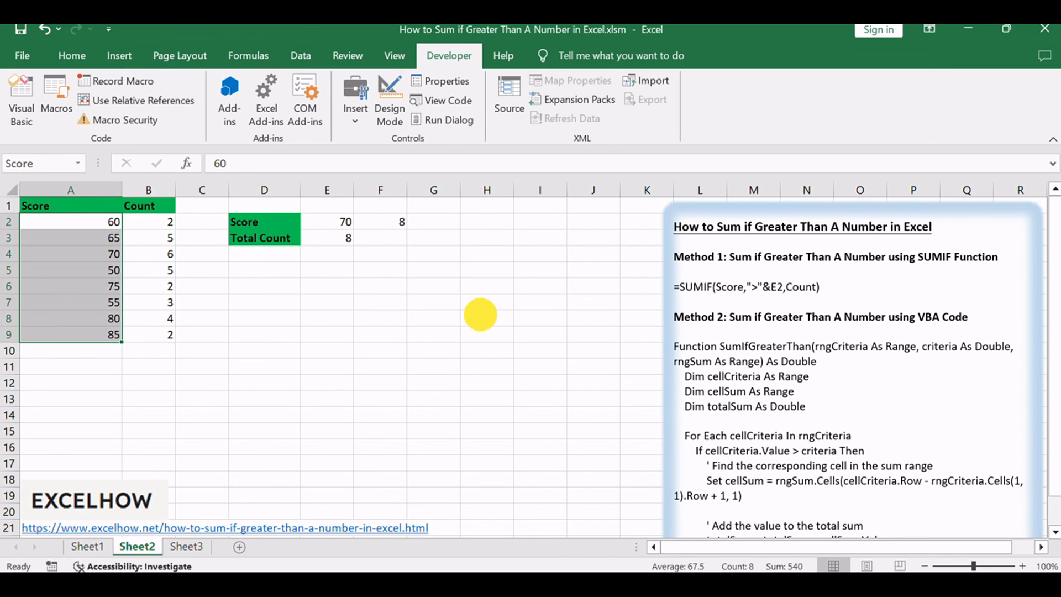
pyautogui.click(480, 315)
# Enter the formula =SumIfGreaterThan(A2:A9, E2, B2:B9) in cell G2.
pyautogui.doubleClick(444, 221)
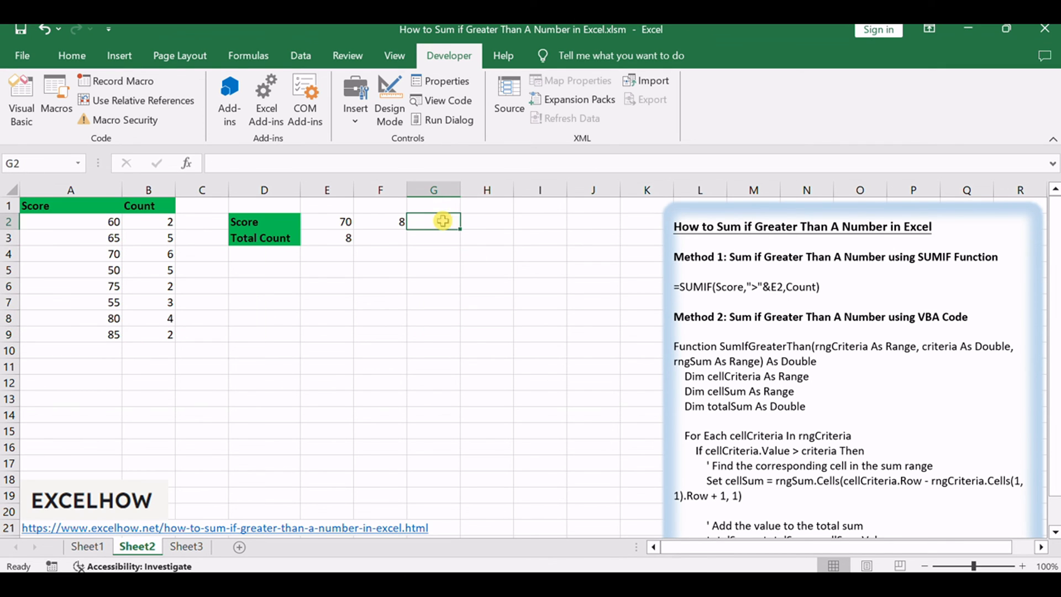
pyautogui.write('=SumIfGreaterThan(A2:A9, E2, B2:B9)')
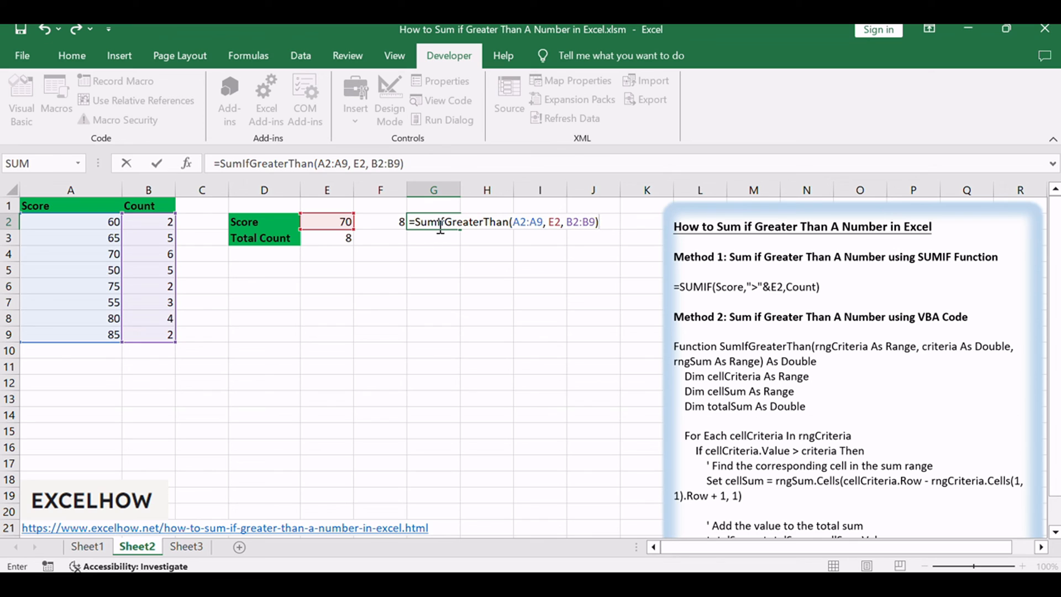
pyautogui.click(523, 224)
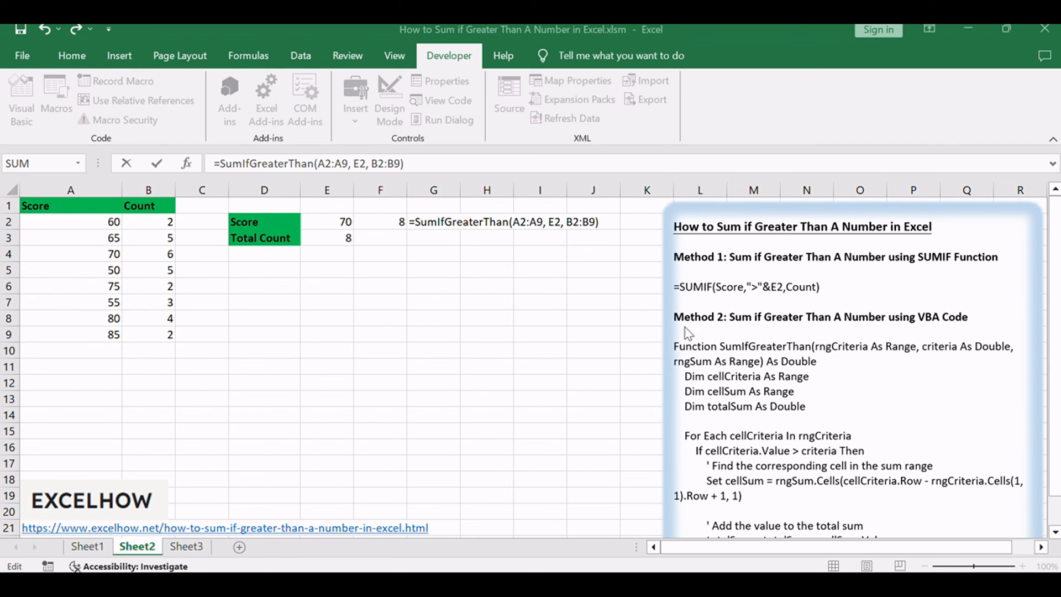
pyautogui.click(530, 224)
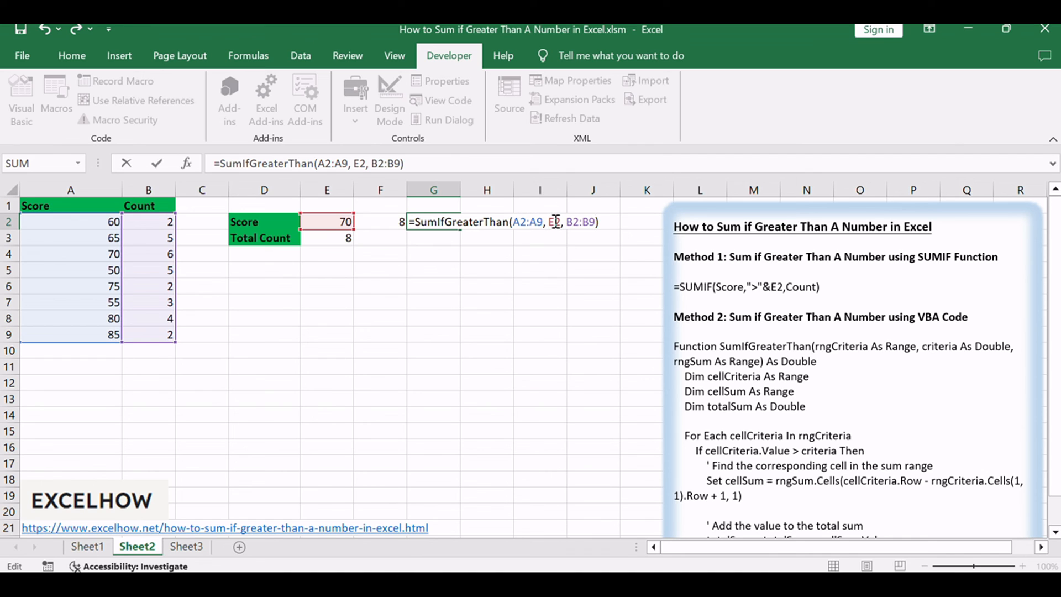
pyautogui.moveTo(567, 221); pyautogui.dragTo(595, 218)
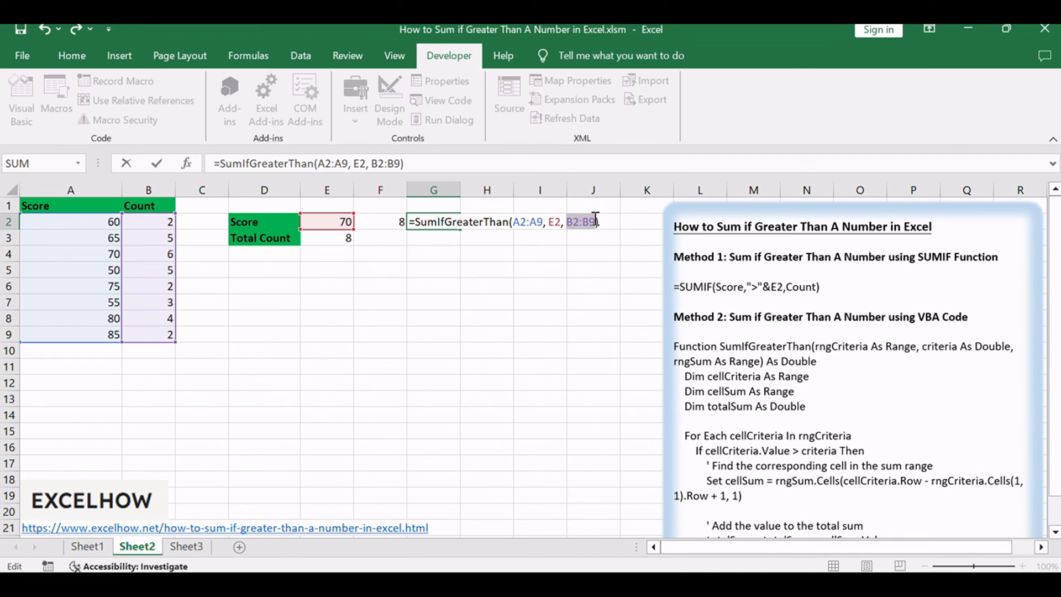
pyautogui.click(473, 159)
pyautogui.press('Return')
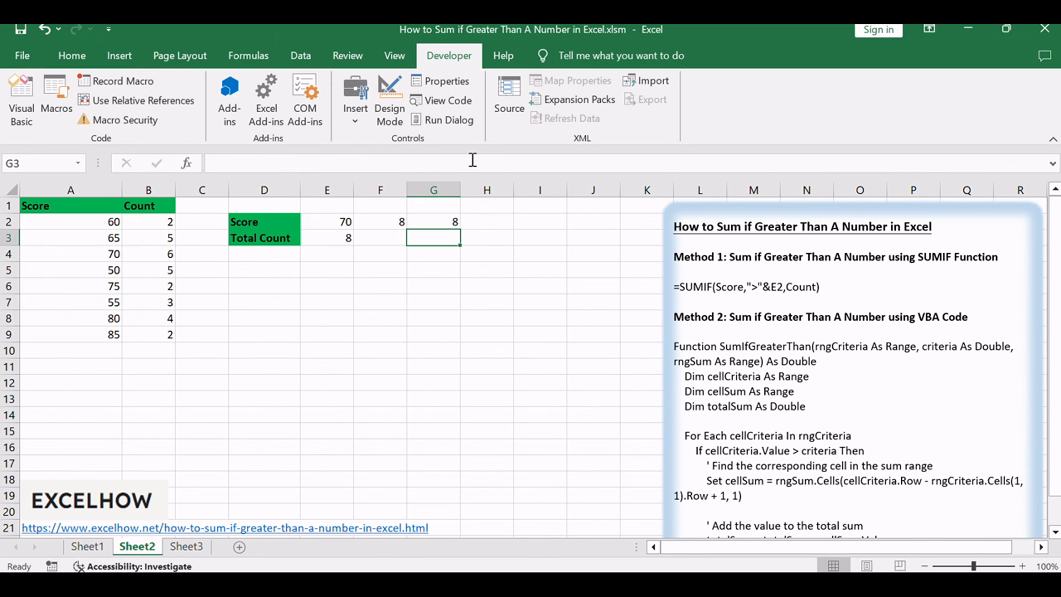
# Check the formula in cell G2 and review the SumIfGreaterThan function's code in the Visual Basic editor.
pyautogui.click(444, 221)
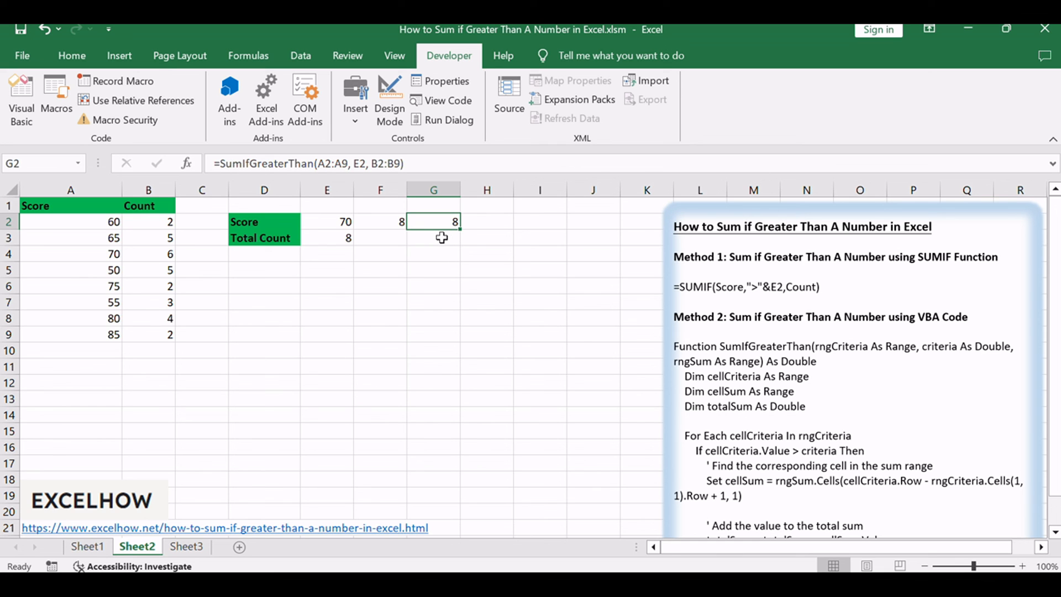
pyautogui.click(19, 104)
pyautogui.moveTo(419, 205); pyautogui.dragTo(570, 345)
pyautogui.click(552, 405)
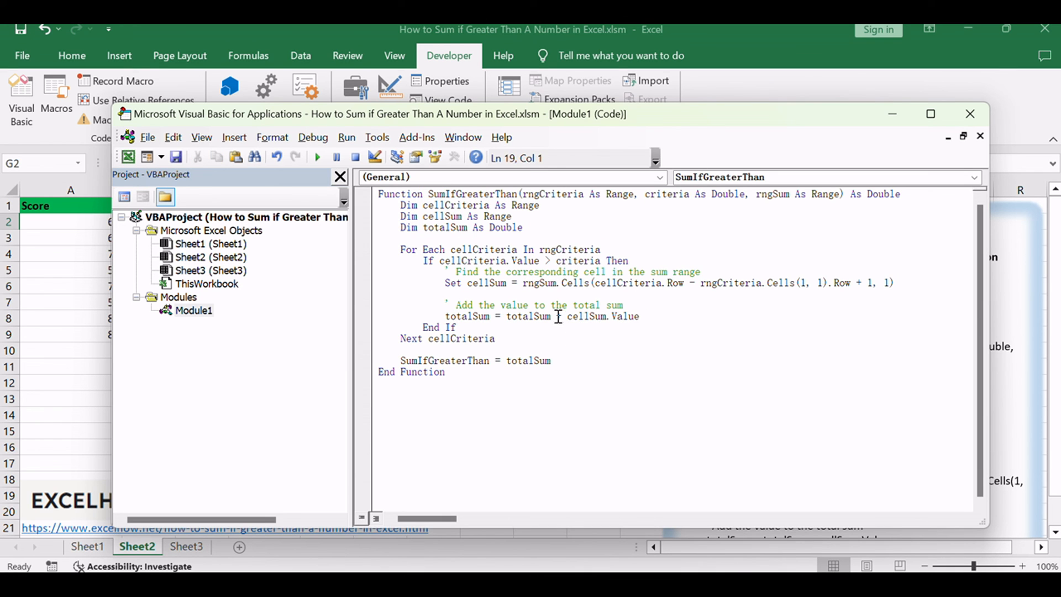
pyautogui.doubleClick(574, 284)
pyautogui.click(652, 338)
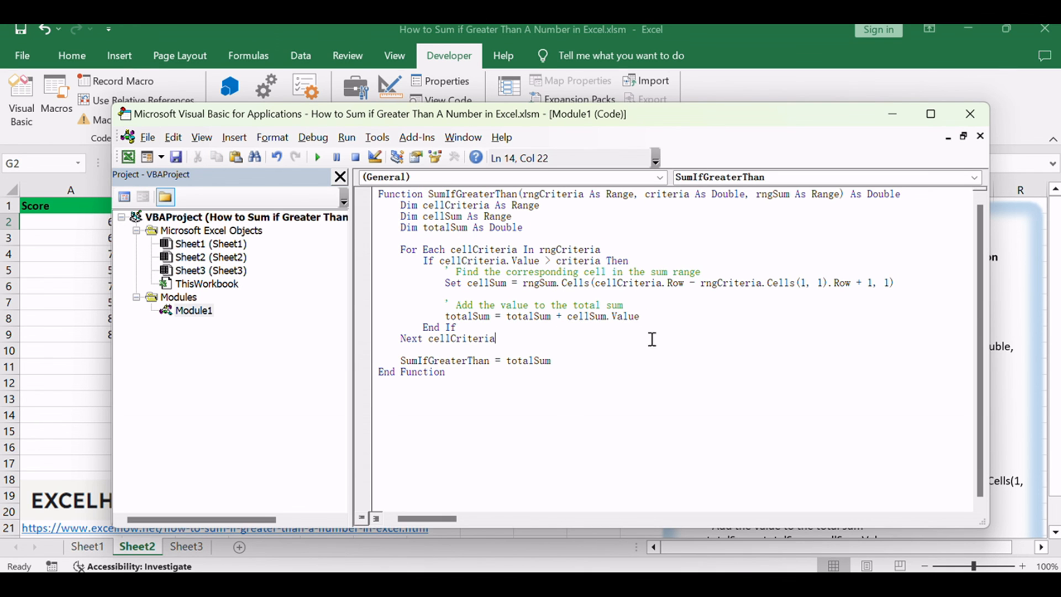
# Return to the worksheet and review the SUMIF Function and VBA Code method headings in the notes text box.
pyautogui.click(970, 114)
pyautogui.click(527, 330)
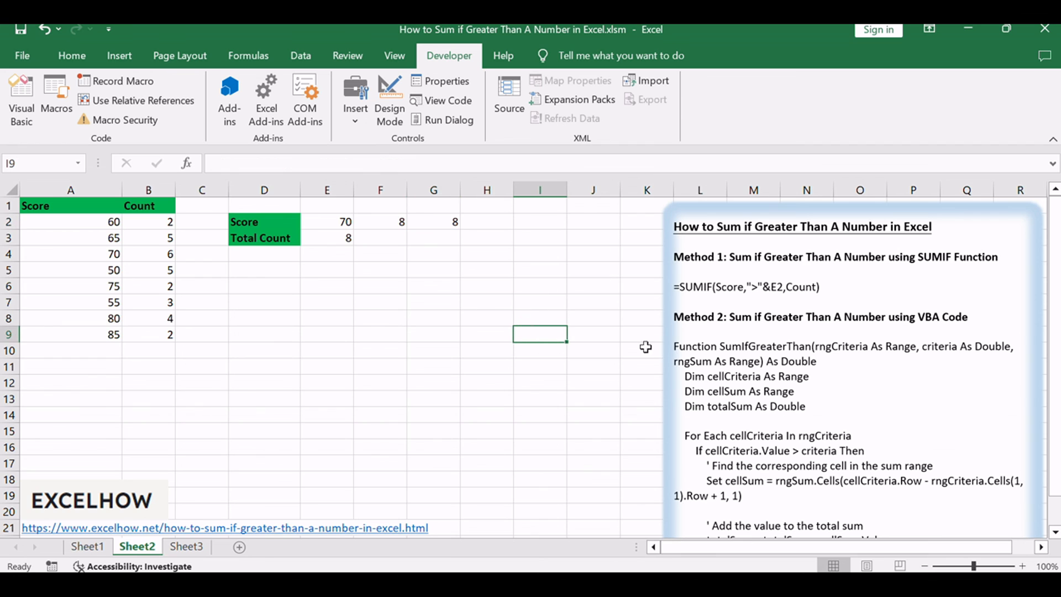
pyautogui.click(942, 257)
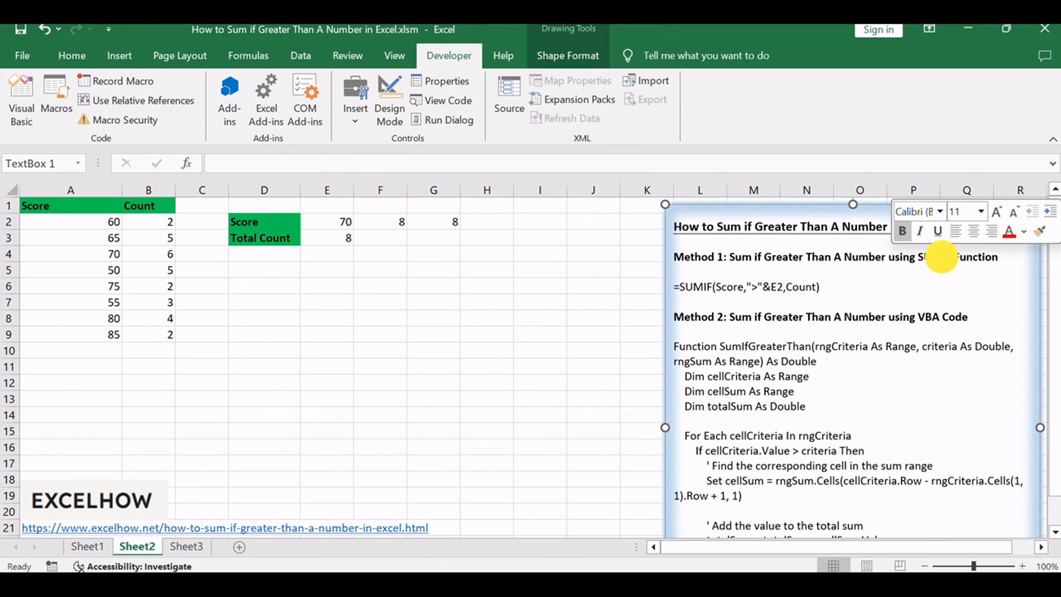
pyautogui.doubleClick(930, 316)
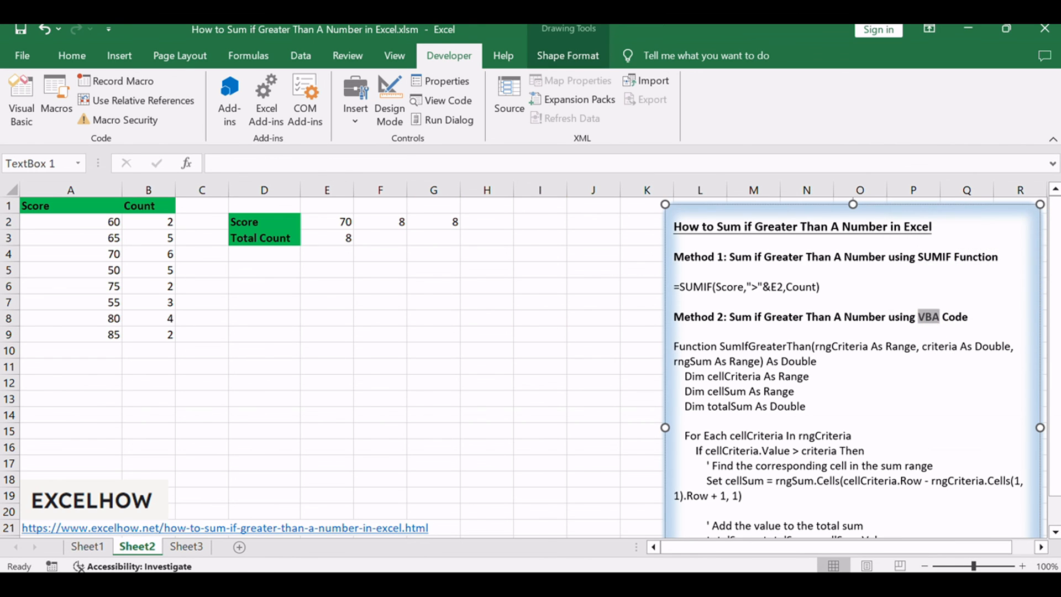